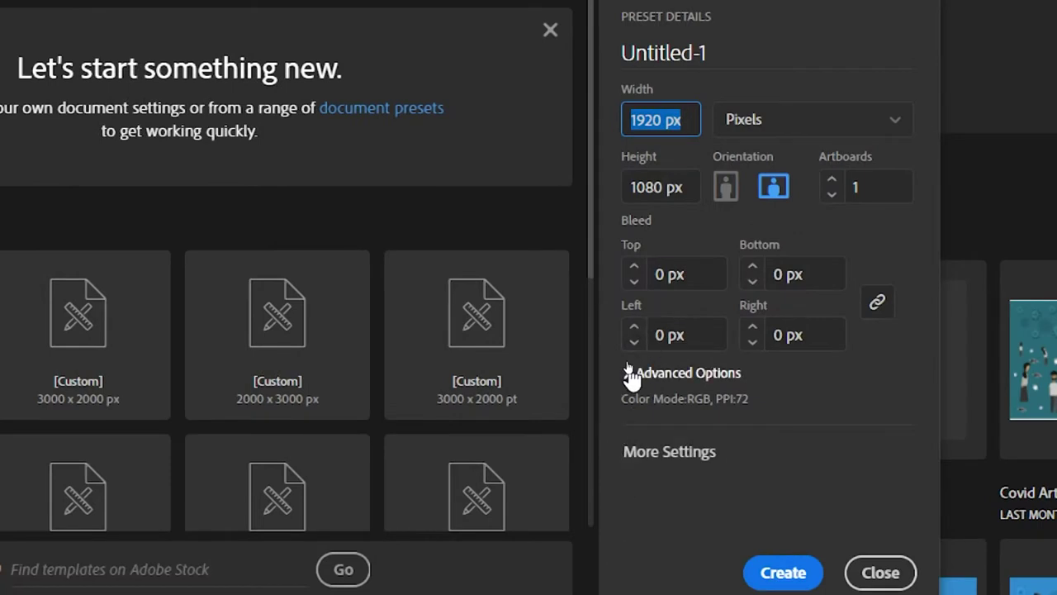
# - Create a 1920 × 1080 px landscape RGB document, checking the advanced settings first
pyautogui.click(601, 492)
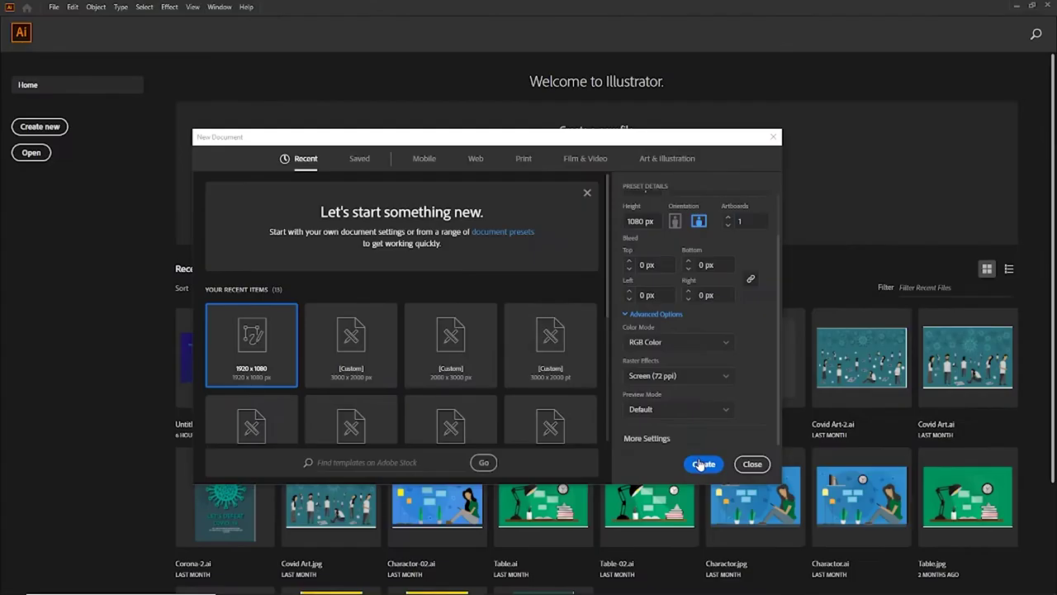
pyautogui.click(783, 573)
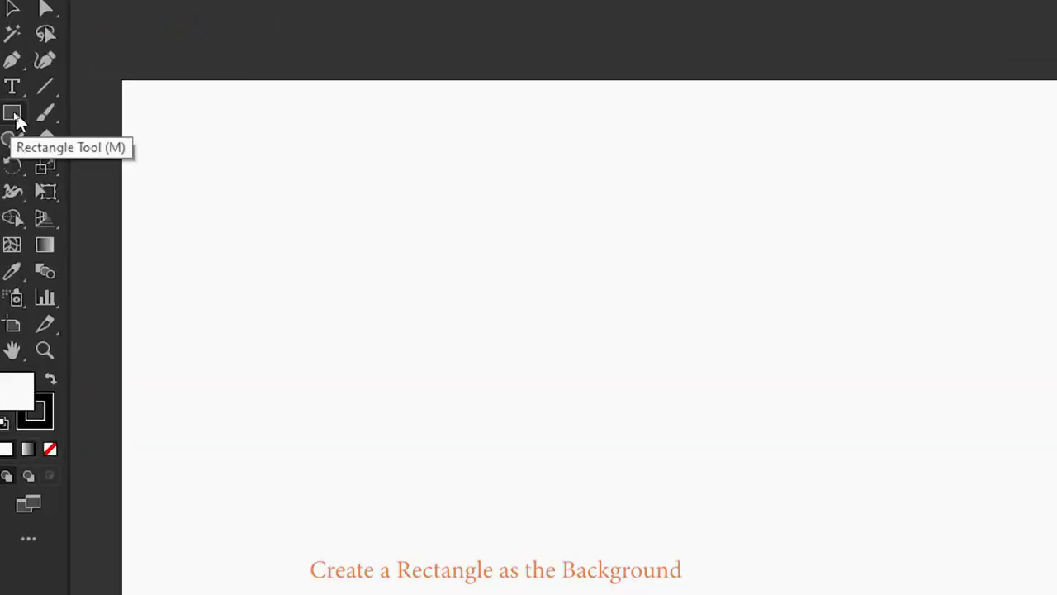
# - Draw a rectangle covering the whole artboard with a dark navy fill and no stroke
pyautogui.click(16, 116)
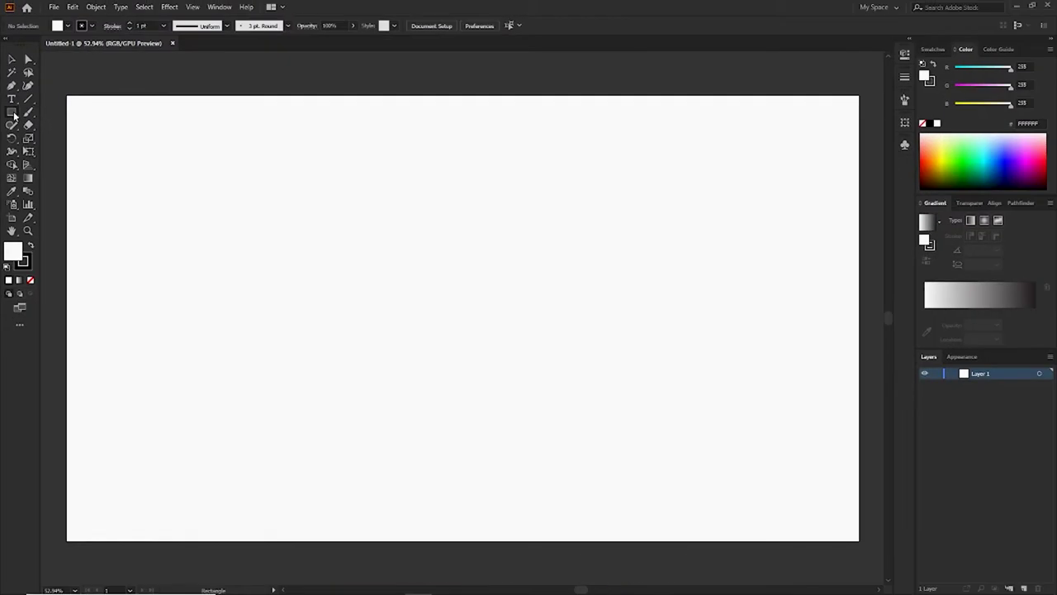
pyautogui.moveTo(68, 95); pyautogui.dragTo(858, 542)
pyautogui.click(25, 264)
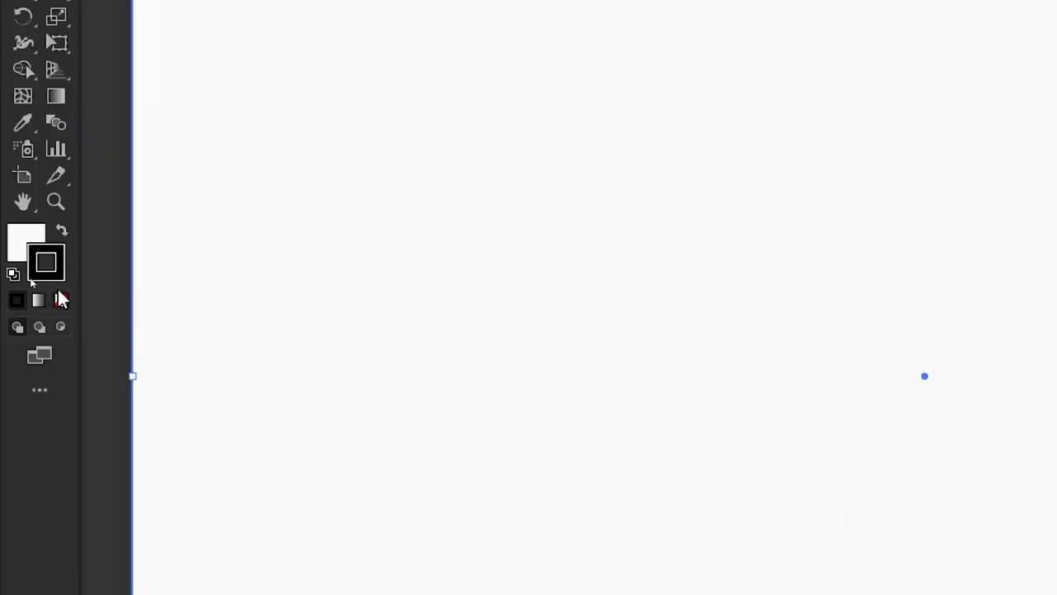
pyautogui.click(62, 301)
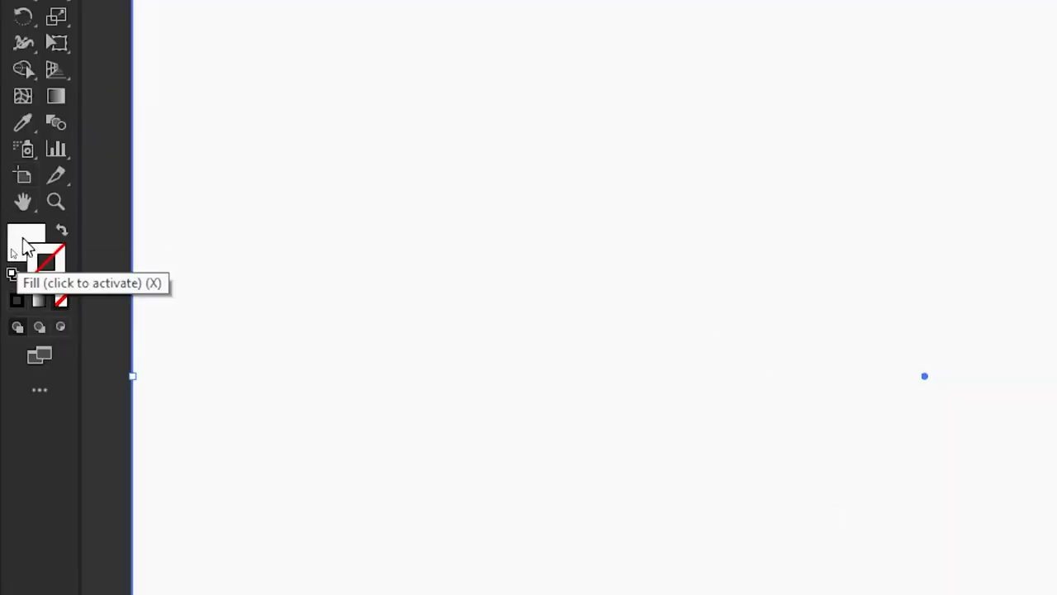
pyautogui.click(33, 247)
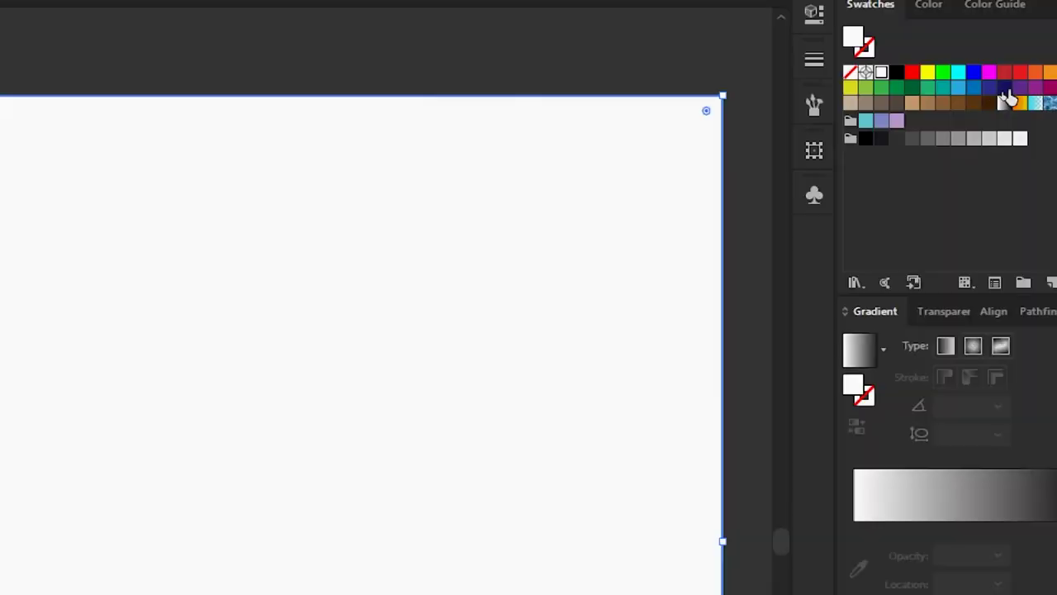
pyautogui.click(1005, 88)
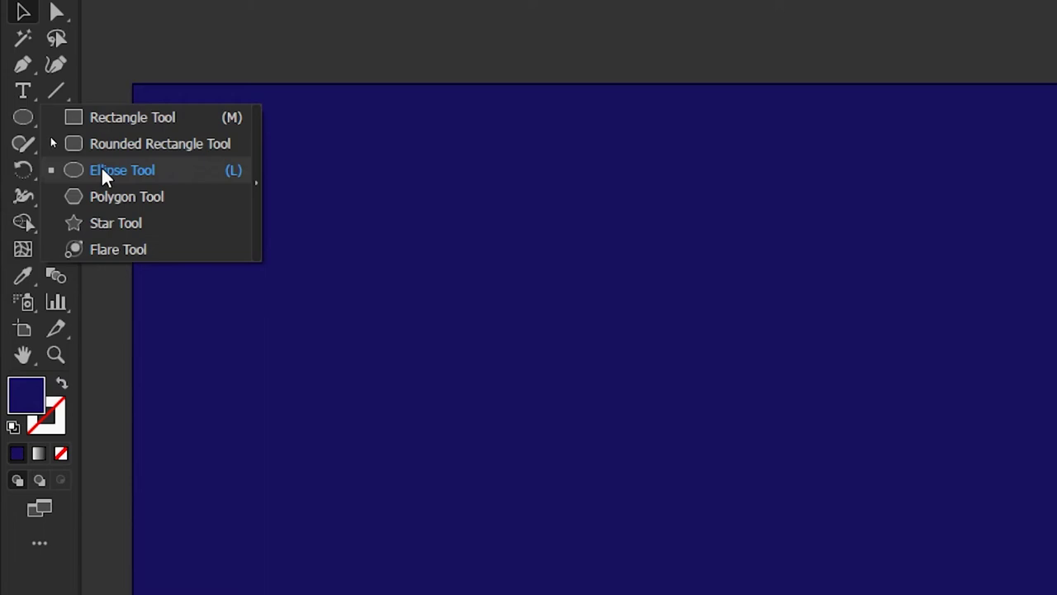
pyautogui.click(52, 137)
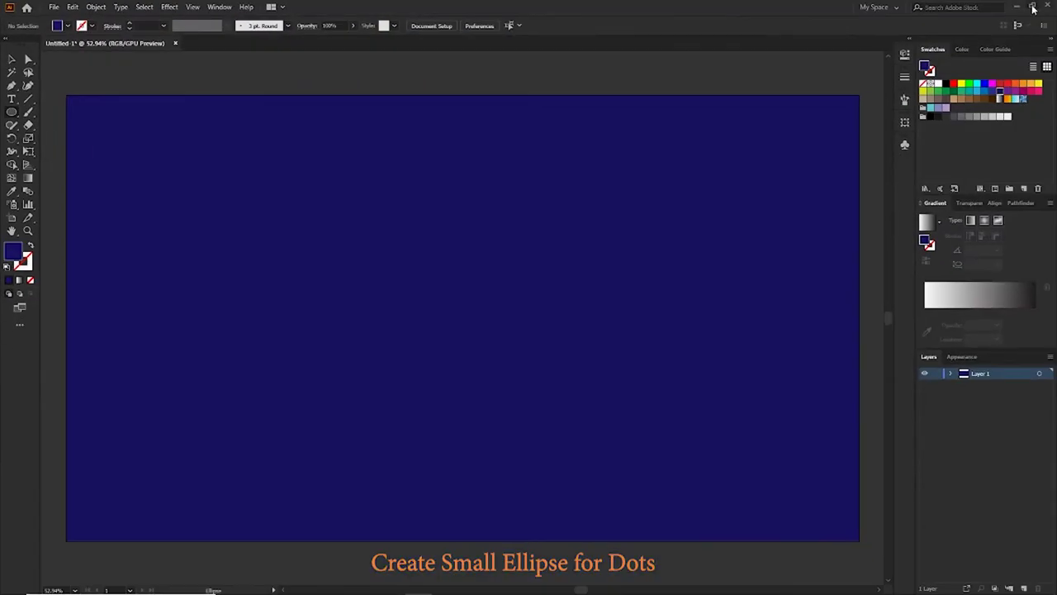
# - Draw a light blue circle near the artboard centre and scale it down to about 5 px
pyautogui.click(977, 94)
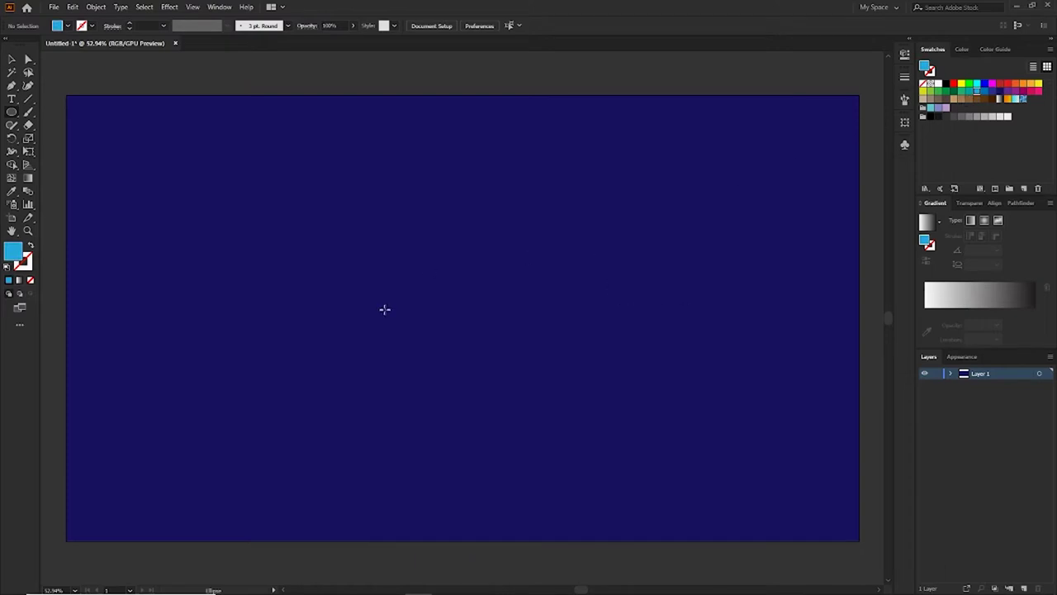
pyautogui.moveTo(387, 309); pyautogui.dragTo(394, 316)
pyautogui.press('v')
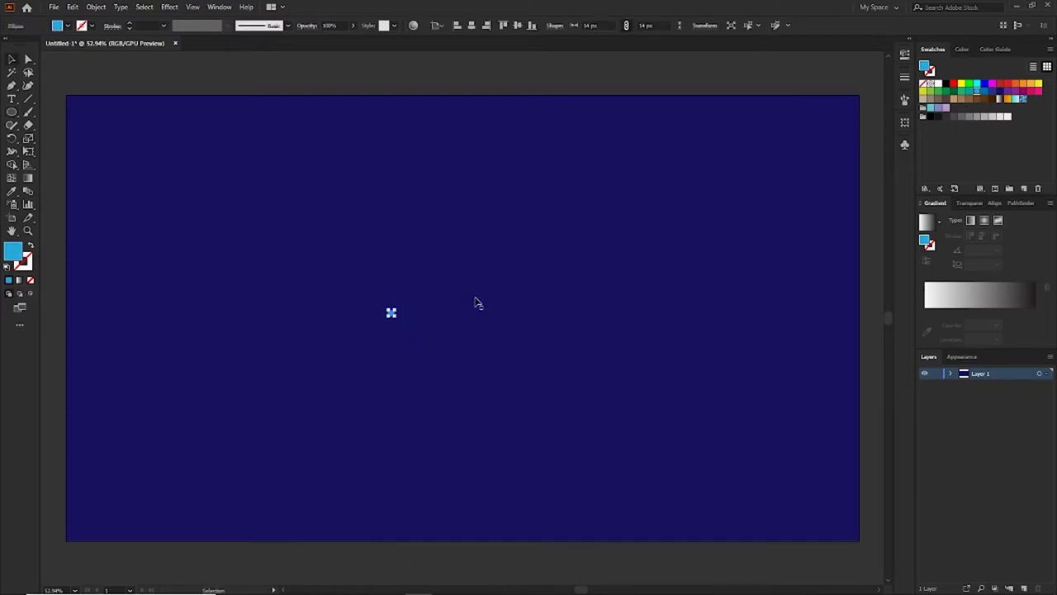
pyautogui.hotkey('ctrl', '=')
pyautogui.moveTo(467, 319); pyautogui.dragTo(457, 330)
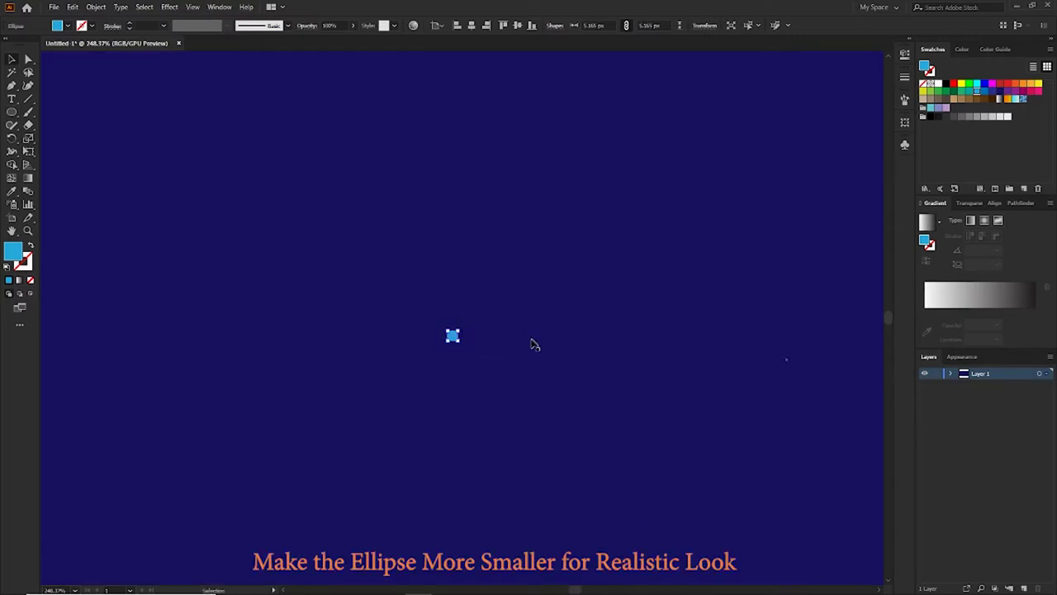
# - Save the blue circle as a symbol named 'Dot', then delete the loose instance from the artboard
pyautogui.press('z')
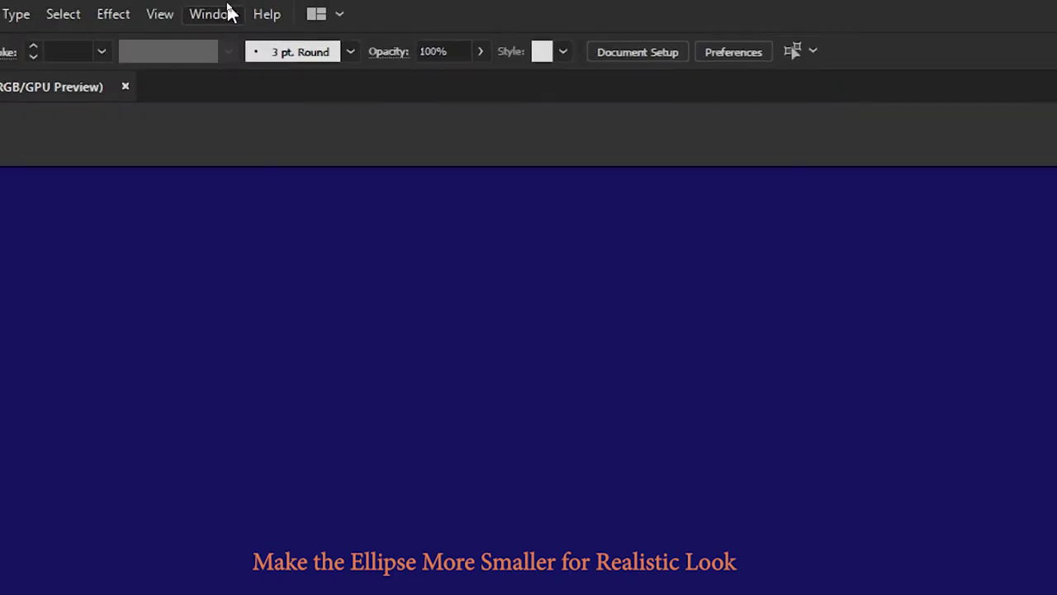
pyautogui.click(218, 6)
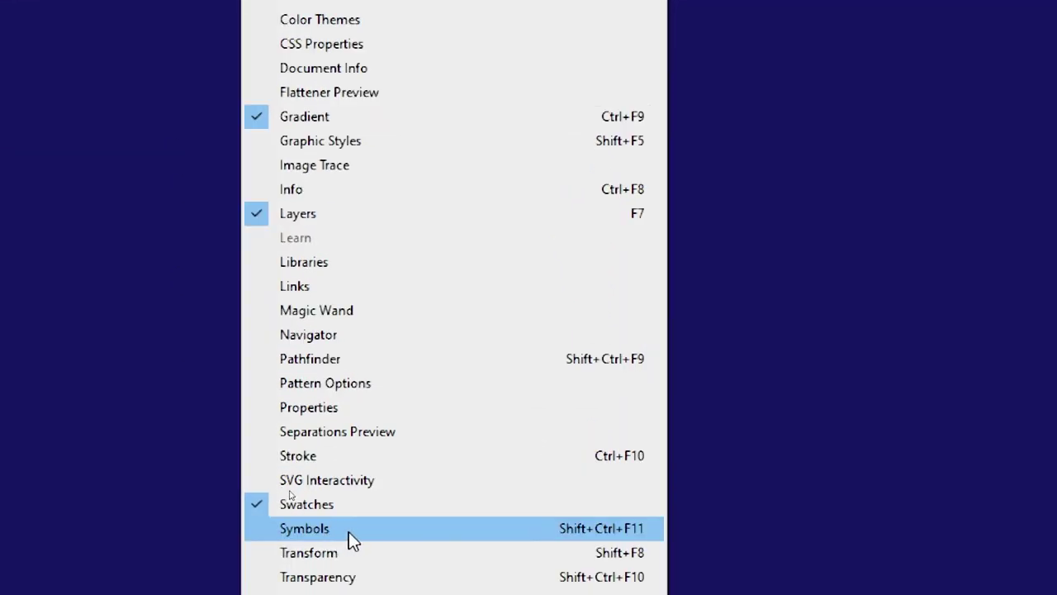
pyautogui.click(349, 531)
pyautogui.moveTo(506, 271)
pyautogui.mouseDown()
pyautogui.moveTo(836, 189)
pyautogui.moveTo(870, 170)
pyautogui.mouseUp()
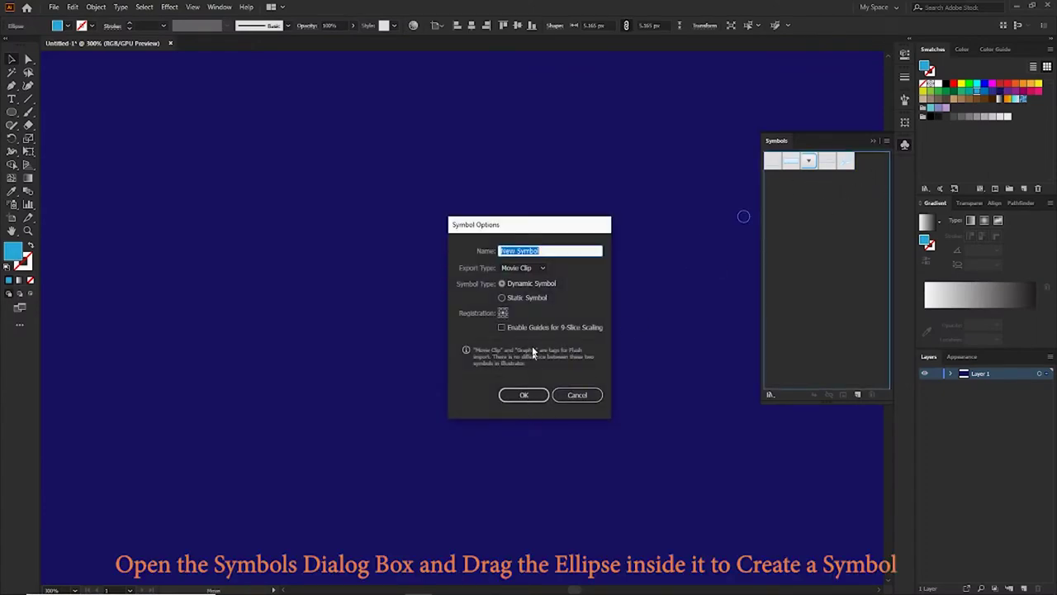
pyautogui.press('BackSpace')
pyautogui.write('D')
pyautogui.write('ots')
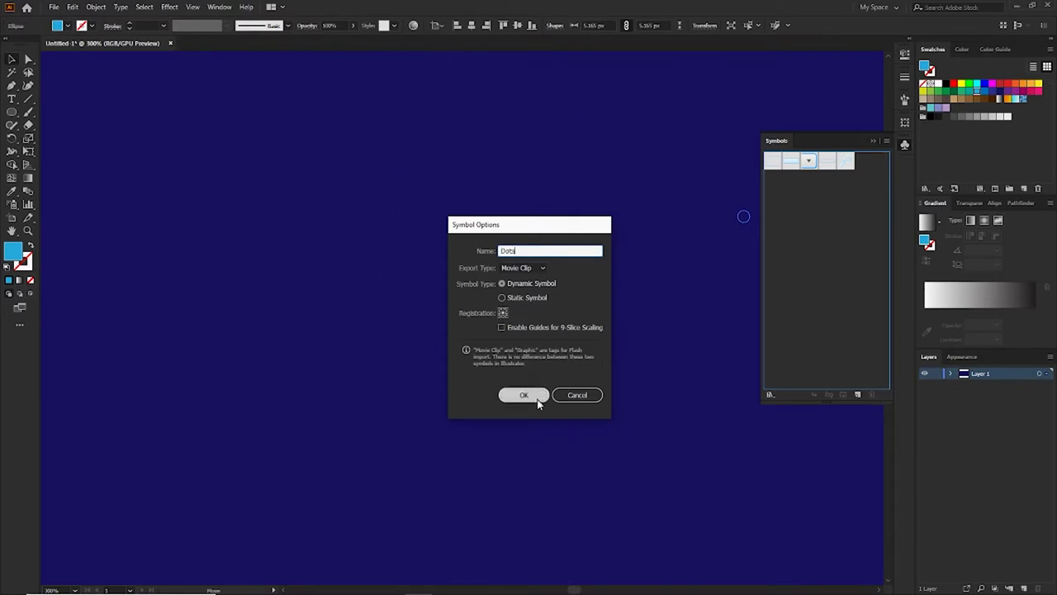
pyautogui.click(524, 395)
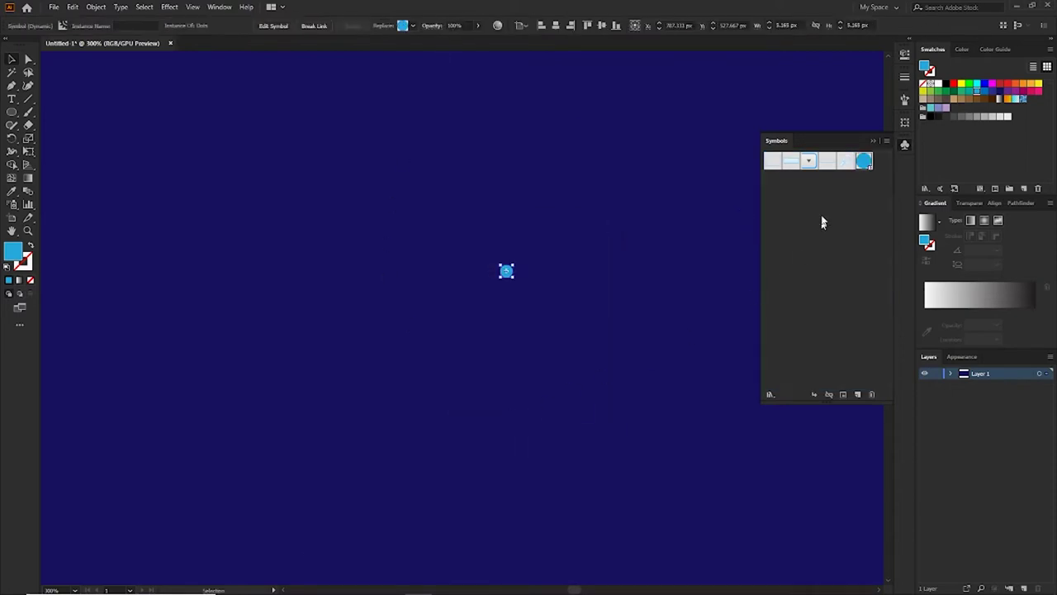
pyautogui.click(507, 272)
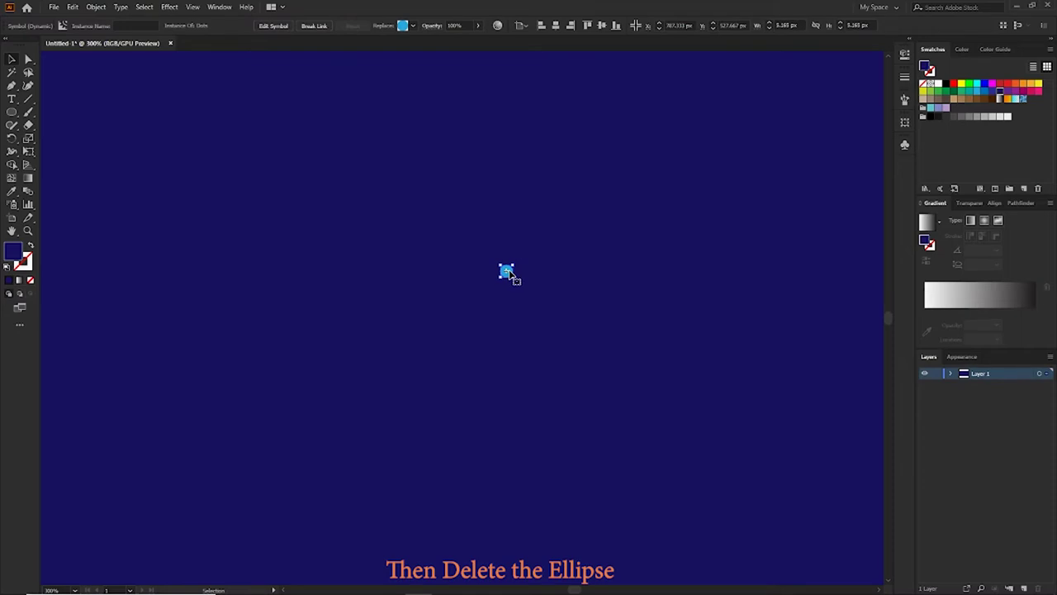
pyautogui.press('Delete')
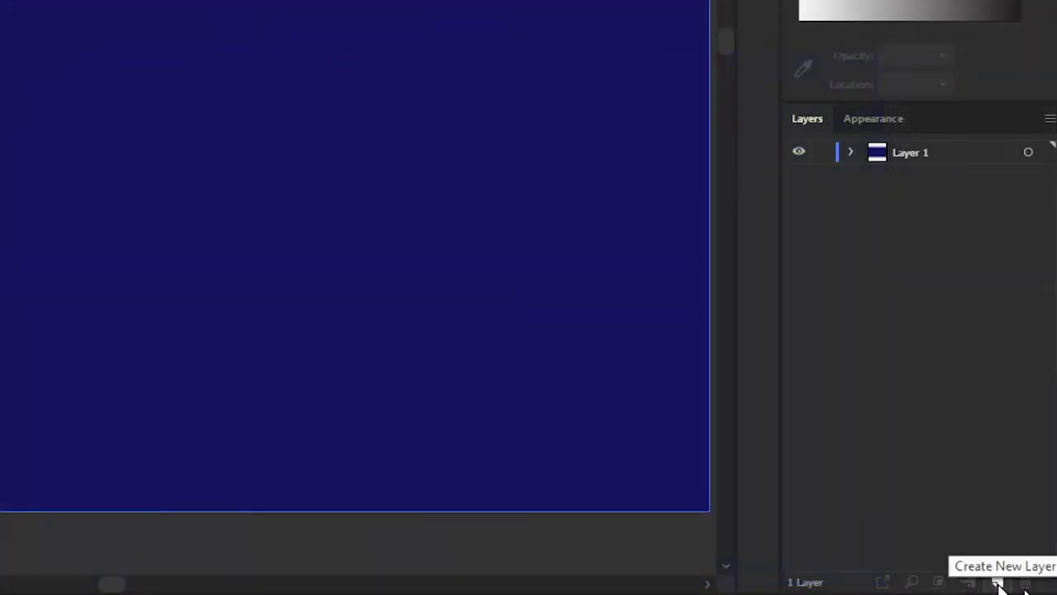
# - Add two layers and name the three layers Background, Dots and Lines
pyautogui.click(997, 582)
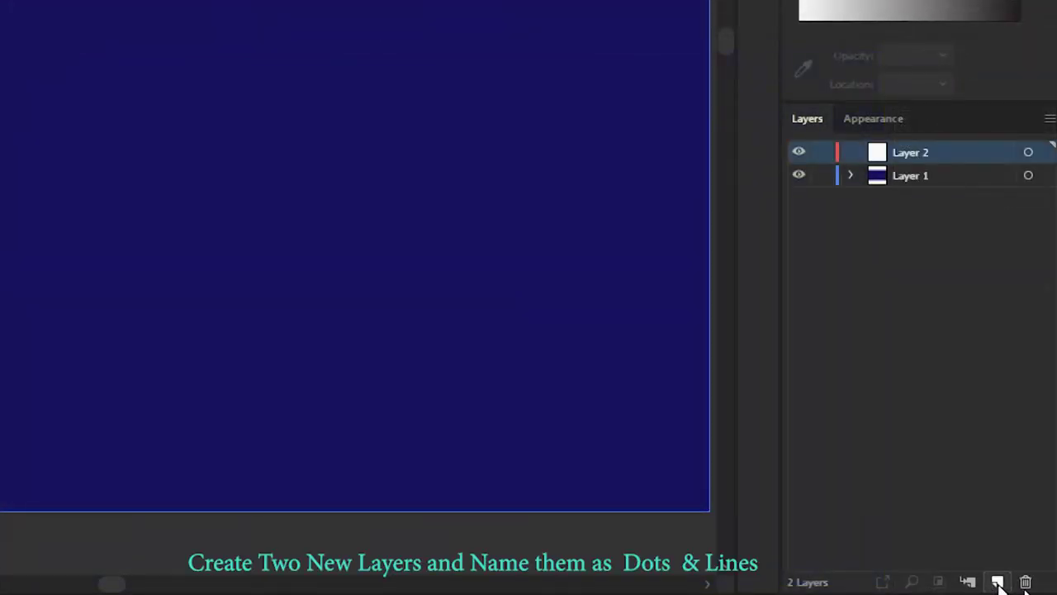
pyautogui.click(997, 582)
pyautogui.doubleClick(910, 192)
pyautogui.write('Background')
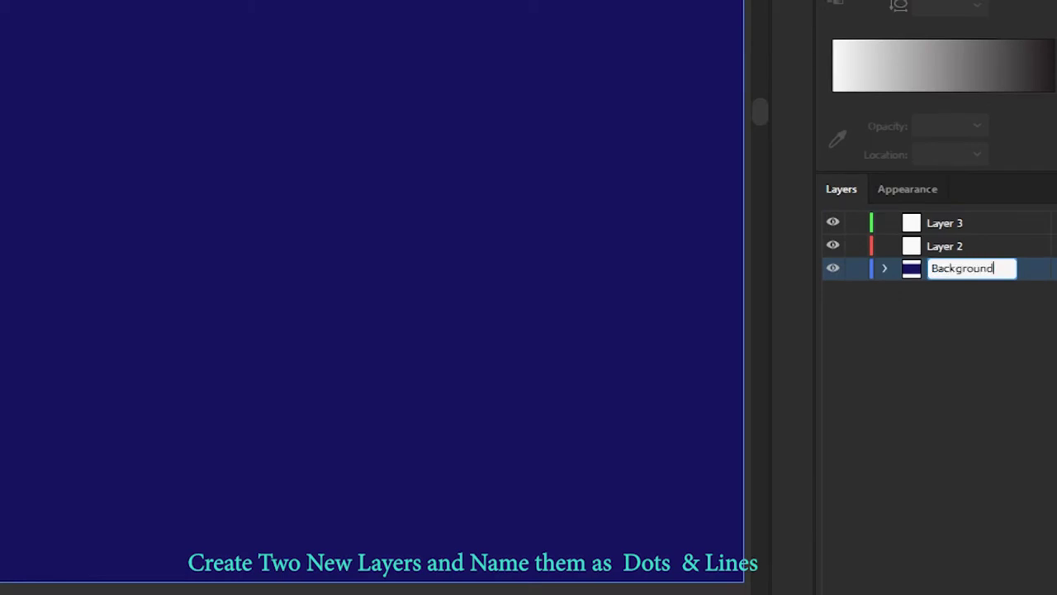
pyautogui.click(965, 247)
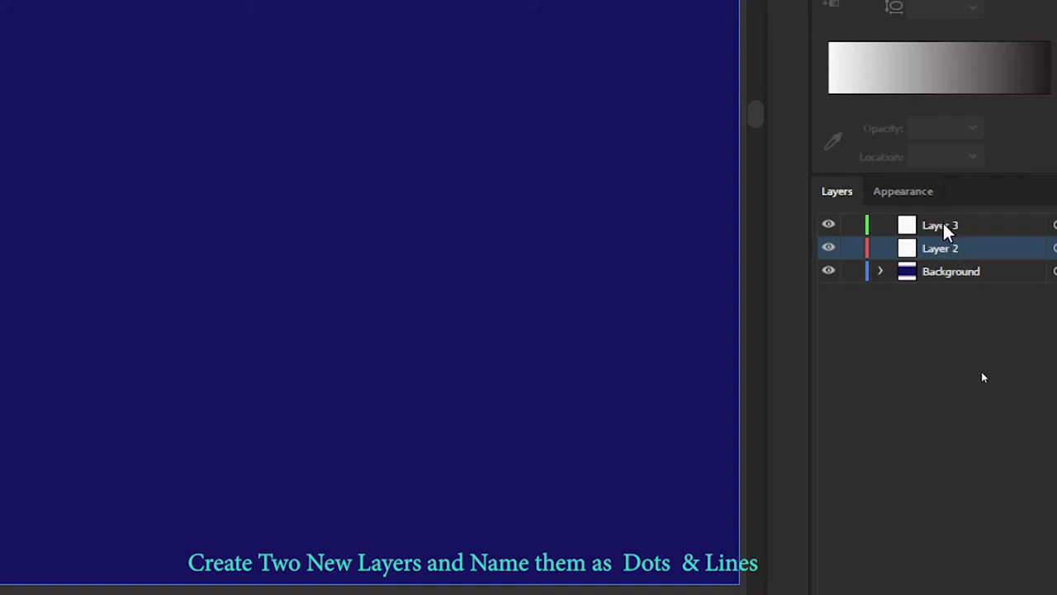
pyautogui.doubleClick(944, 225)
pyautogui.moveTo(984, 224); pyautogui.dragTo(852, 228)
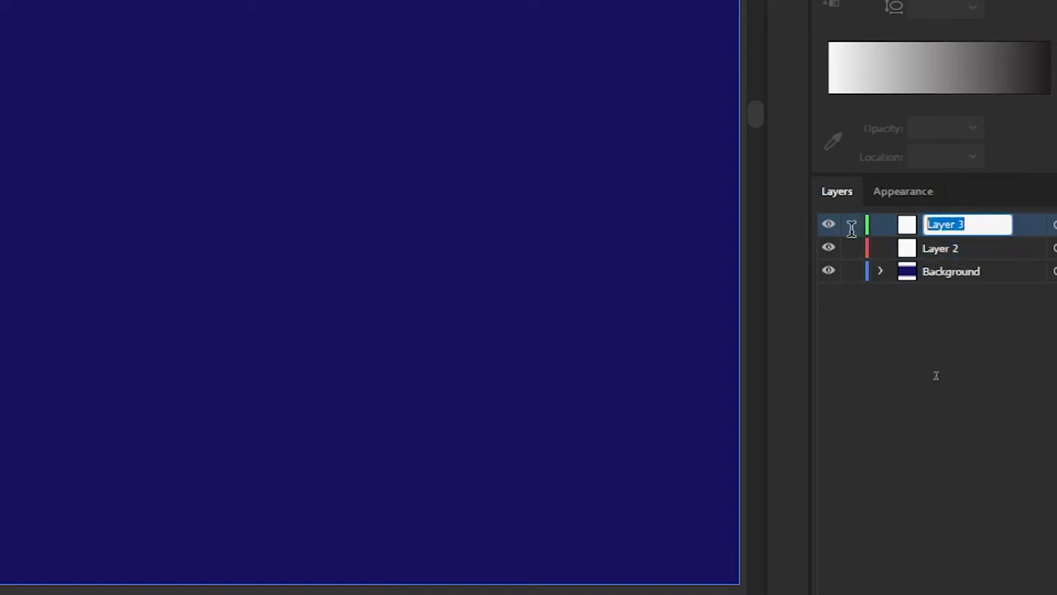
pyautogui.write('Dots')
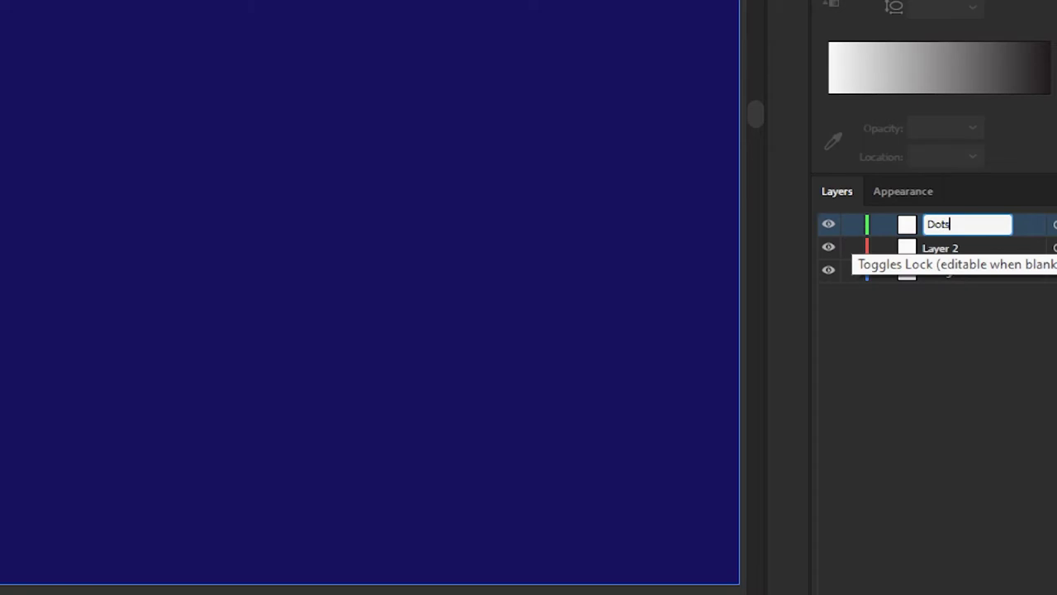
pyautogui.click(945, 247)
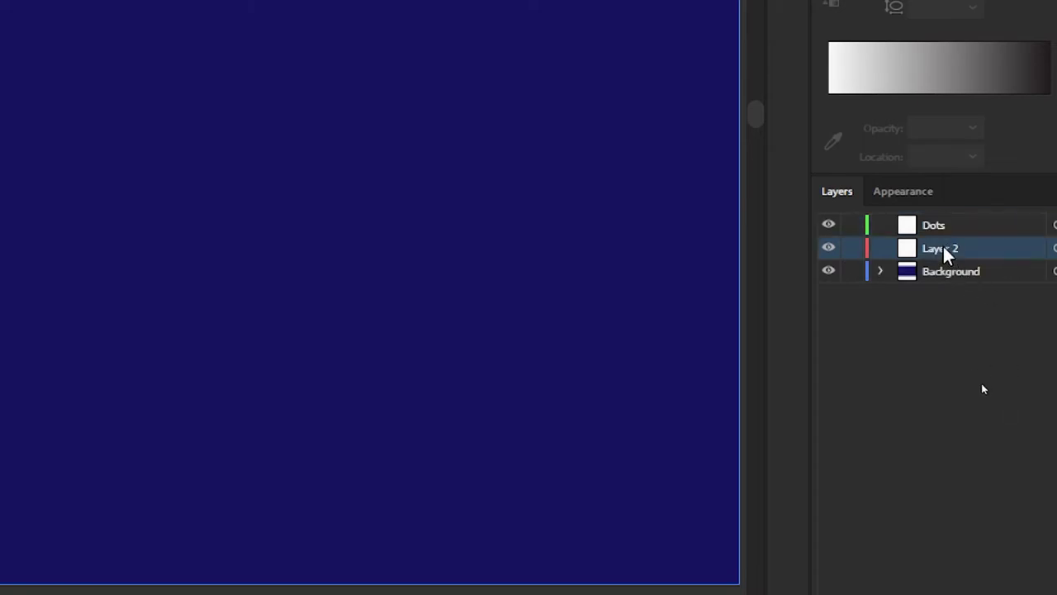
pyautogui.doubleClick(943, 247)
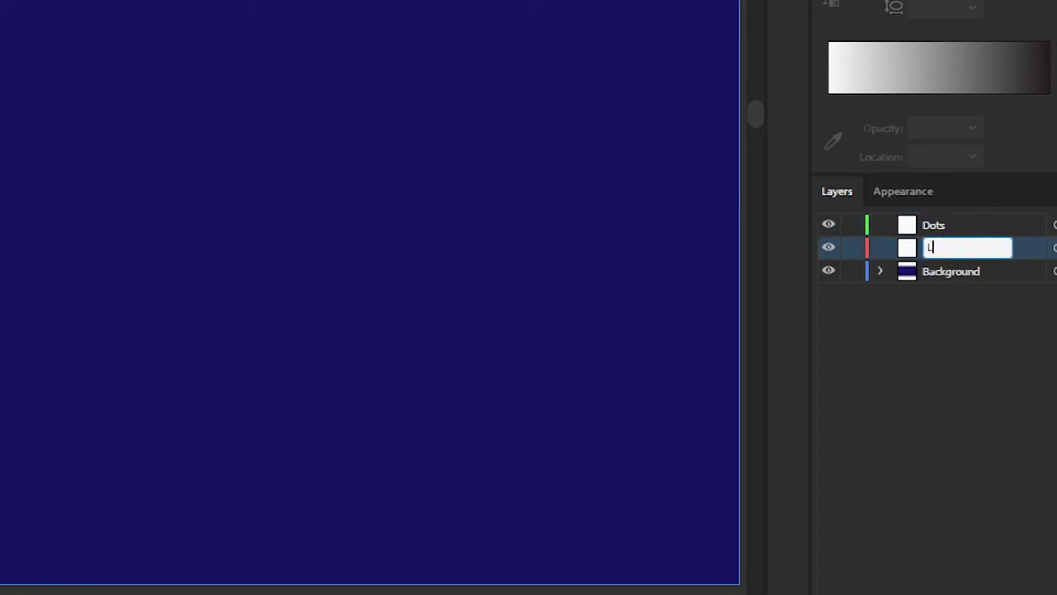
pyautogui.click(966, 318)
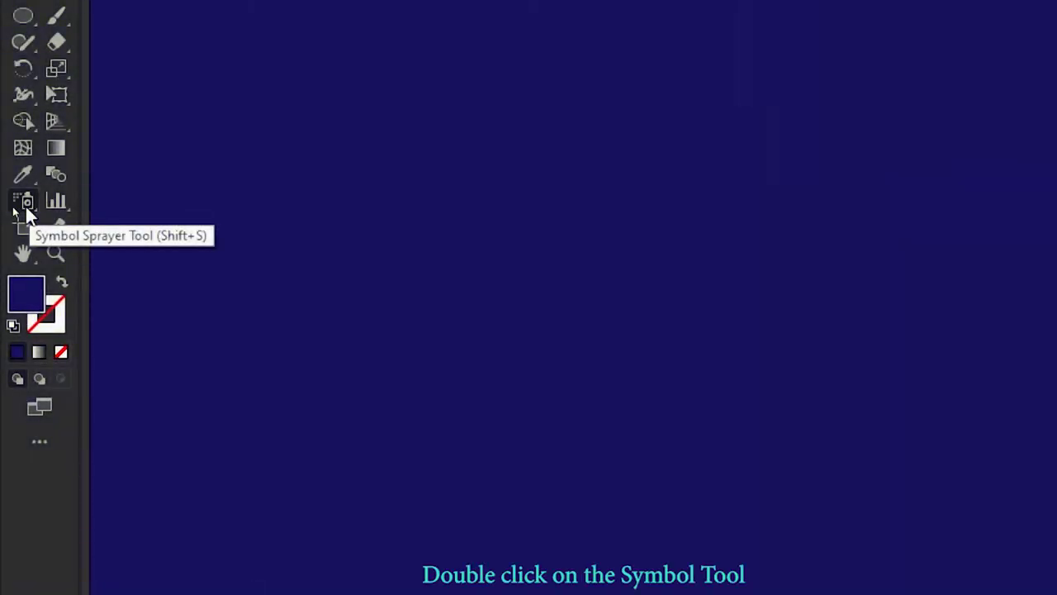
# - Set Symbol Sprayer options to 200 px diameter, intensity 1 and symbol set density 1
pyautogui.doubleClick(25, 204)
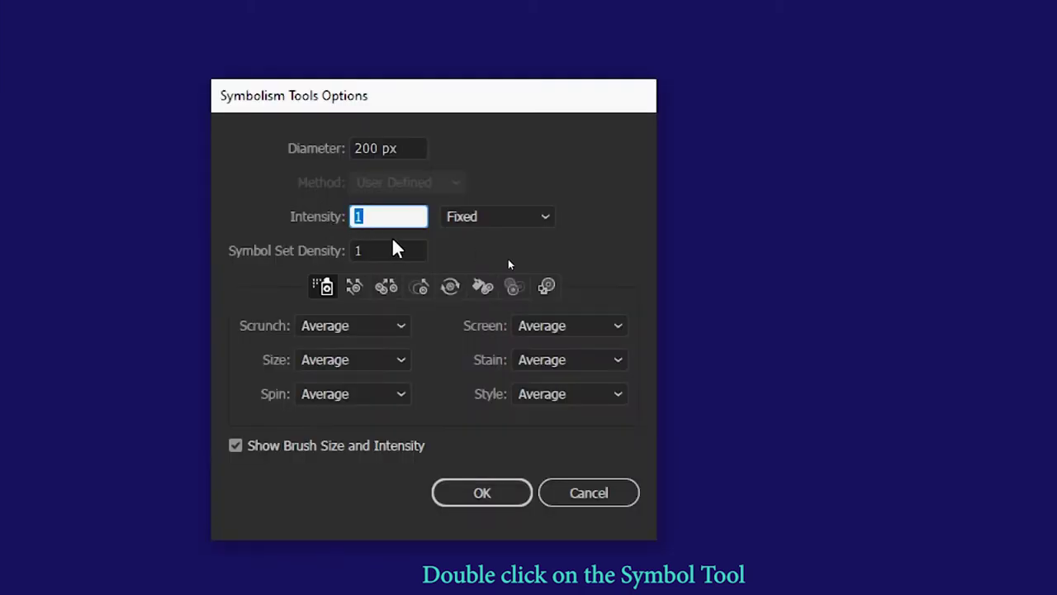
pyautogui.click(389, 250)
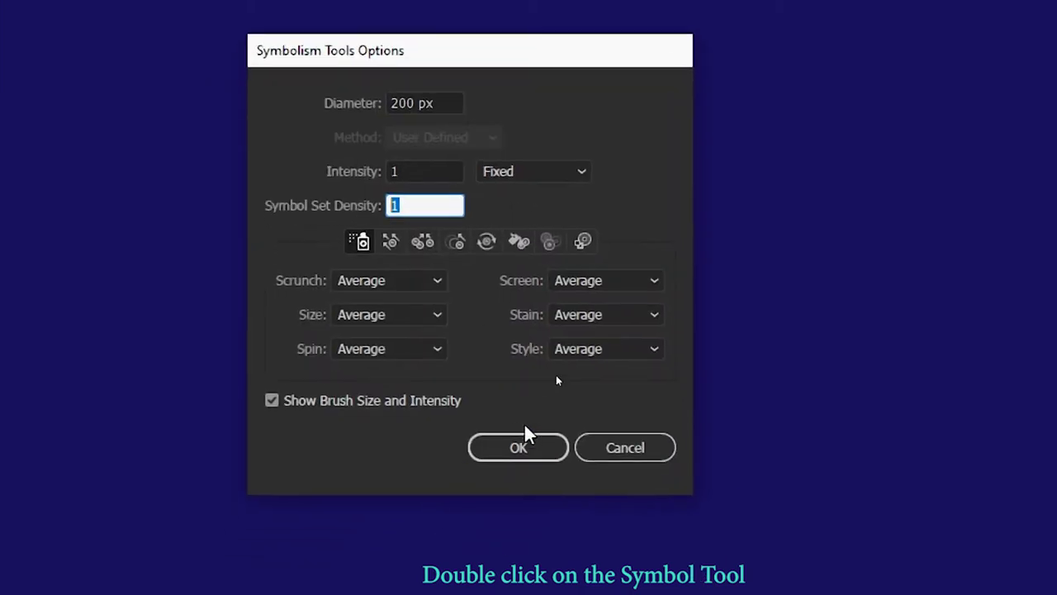
pyautogui.click(524, 446)
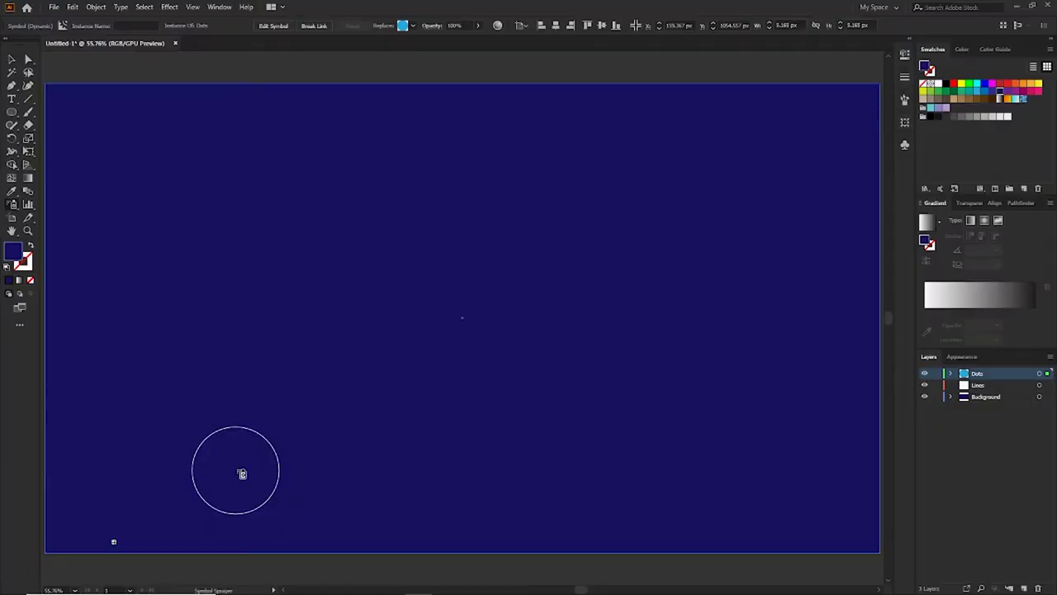
# - Spray Dot symbols in a diagonal band from the lower left up to the top right
pyautogui.click(242, 474)
pyautogui.click(377, 420)
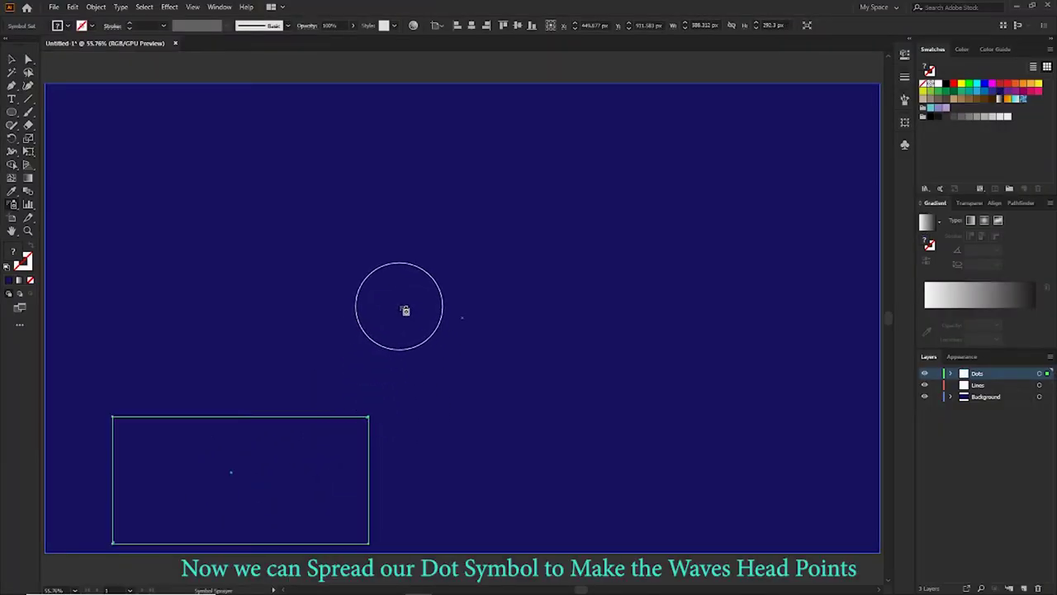
pyautogui.click(405, 310)
pyautogui.click(564, 300)
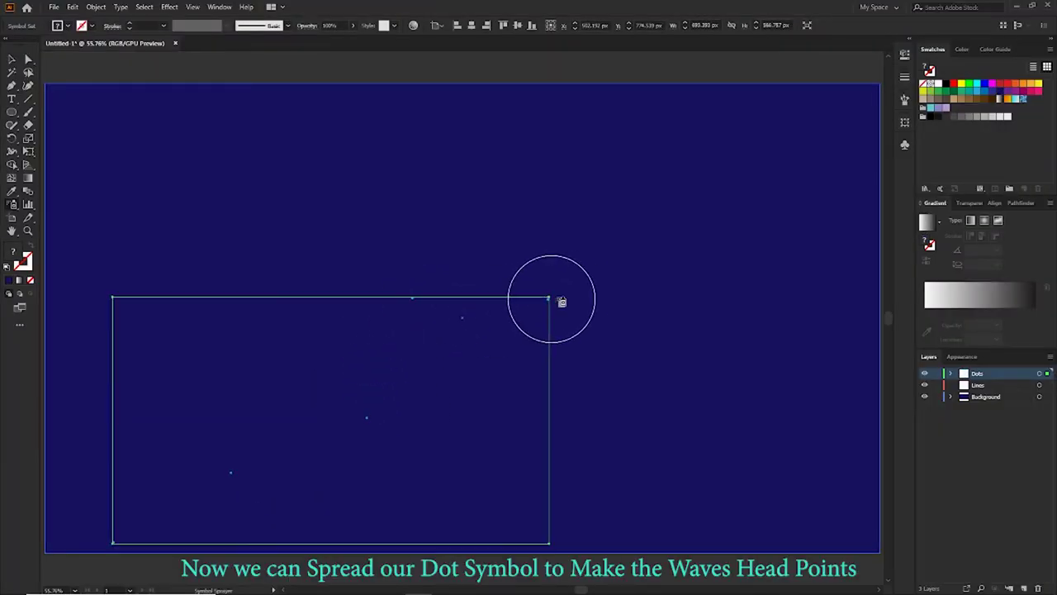
pyautogui.click(603, 225)
pyautogui.click(714, 227)
pyautogui.click(793, 134)
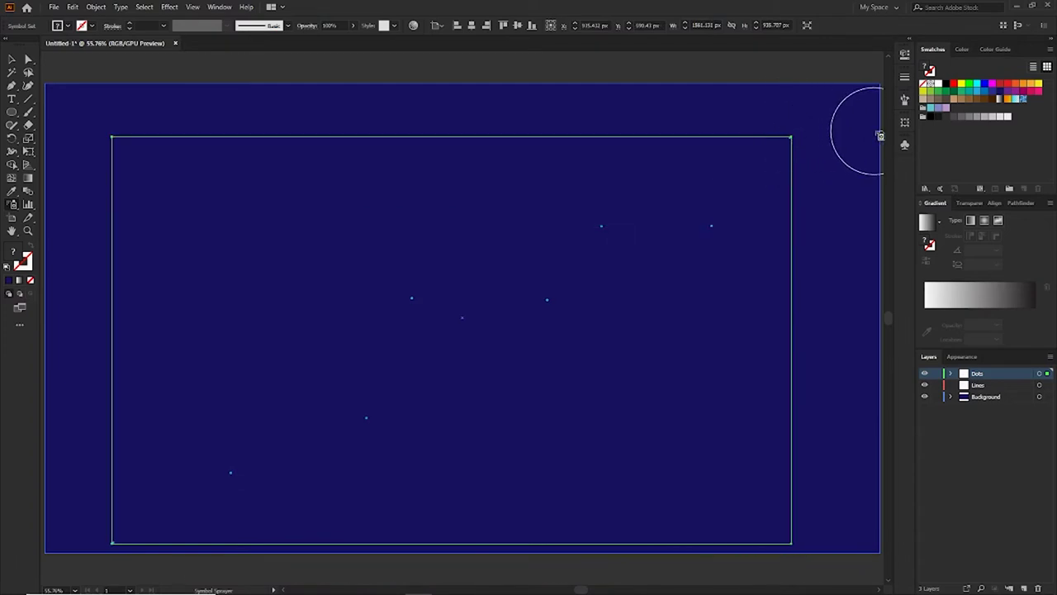
pyautogui.click(878, 164)
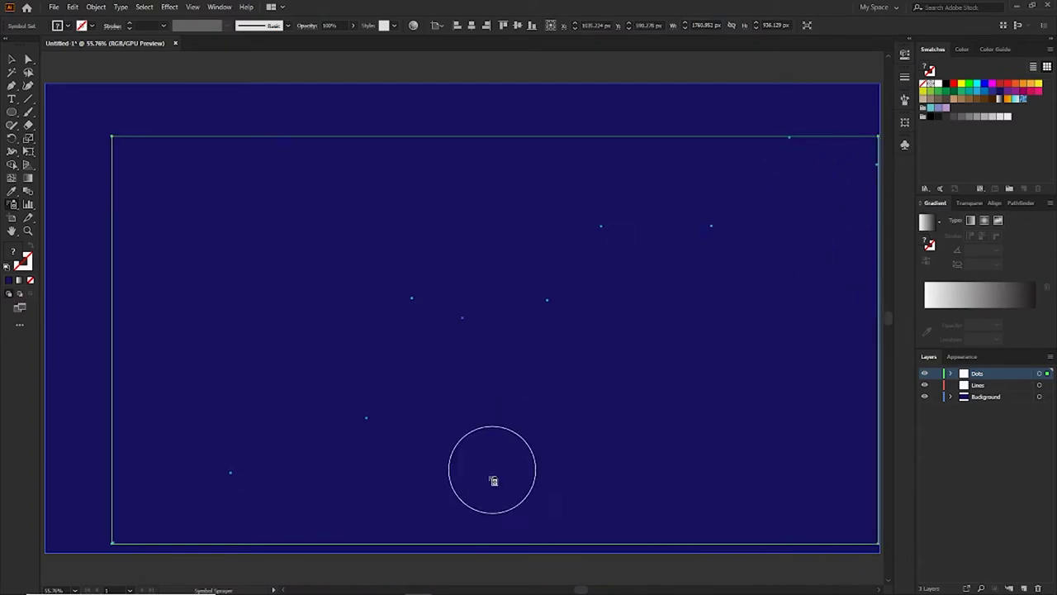
# - Spray more dots across the lower middle, along the bottom edge and over the right side
pyautogui.click(354, 527)
pyautogui.click(480, 450)
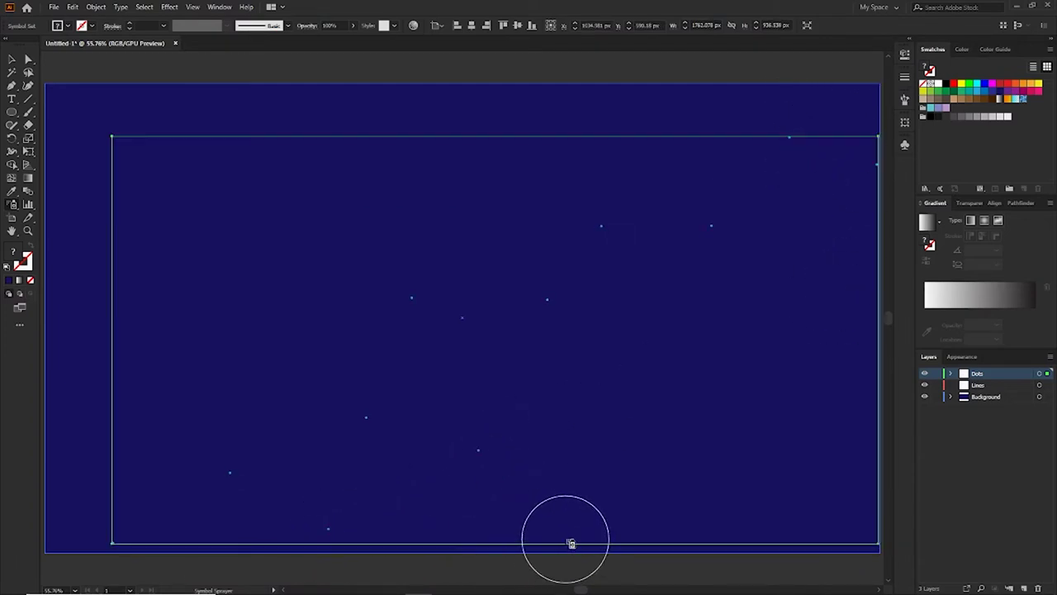
pyautogui.click(568, 541)
pyautogui.click(593, 432)
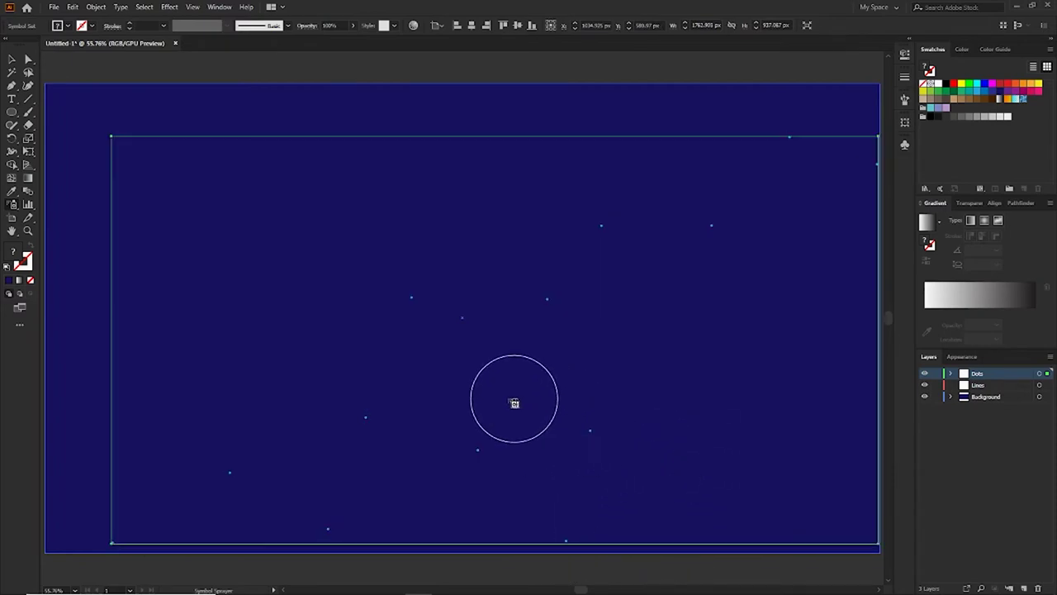
pyautogui.click(497, 397)
pyautogui.click(688, 374)
pyautogui.click(651, 297)
pyautogui.click(600, 361)
pyautogui.click(727, 493)
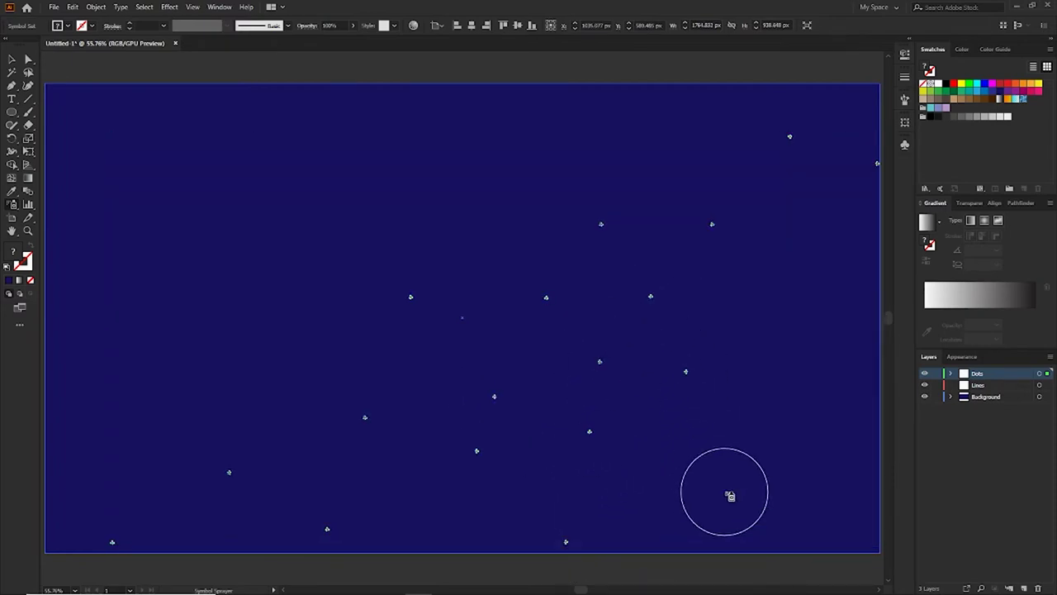
pyautogui.click(665, 550)
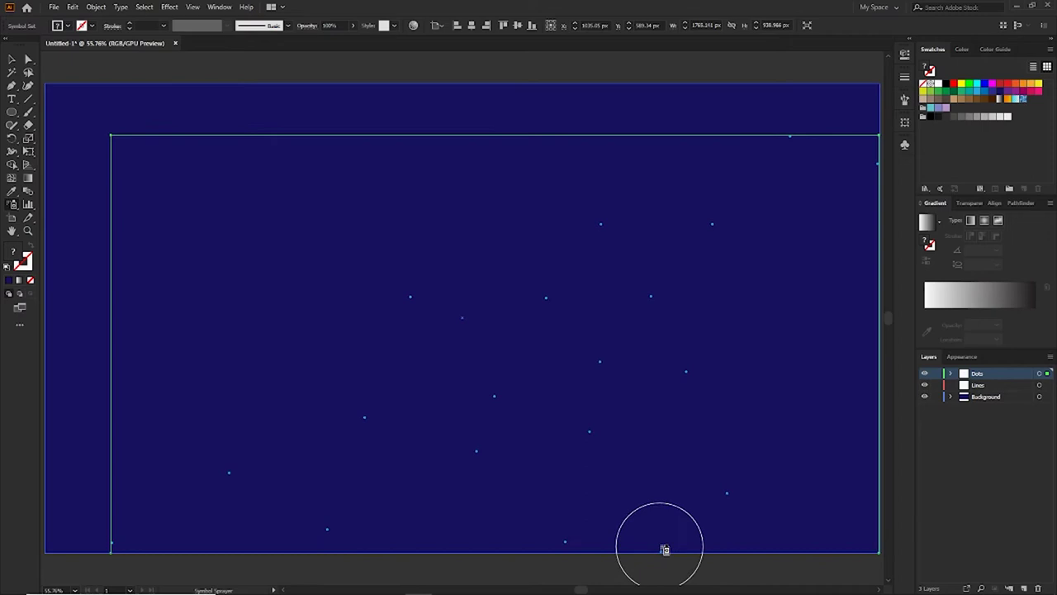
pyautogui.click(404, 553)
pyautogui.click(820, 553)
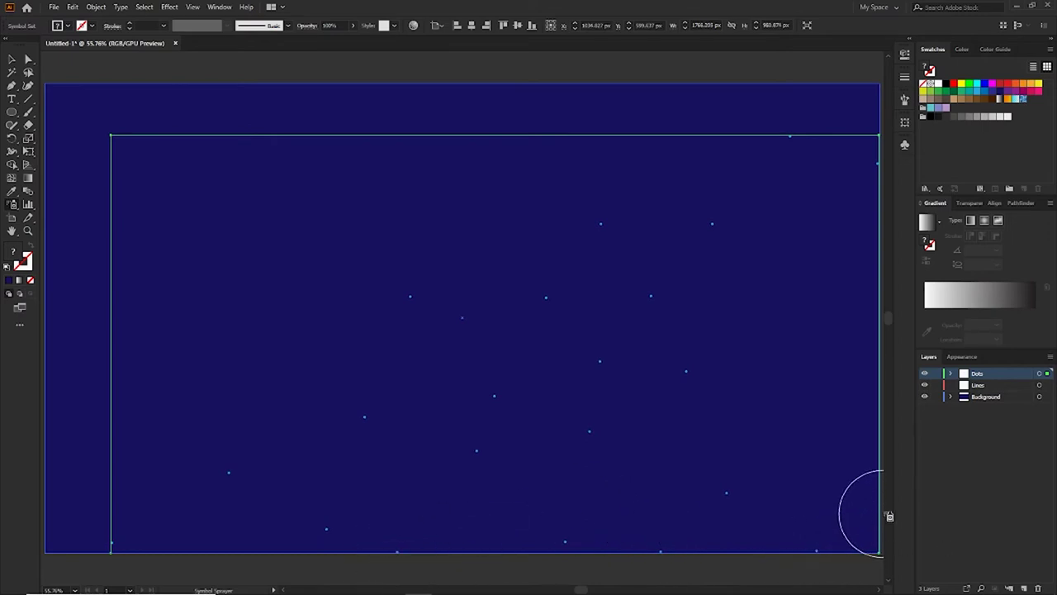
pyautogui.click(879, 530)
pyautogui.click(878, 431)
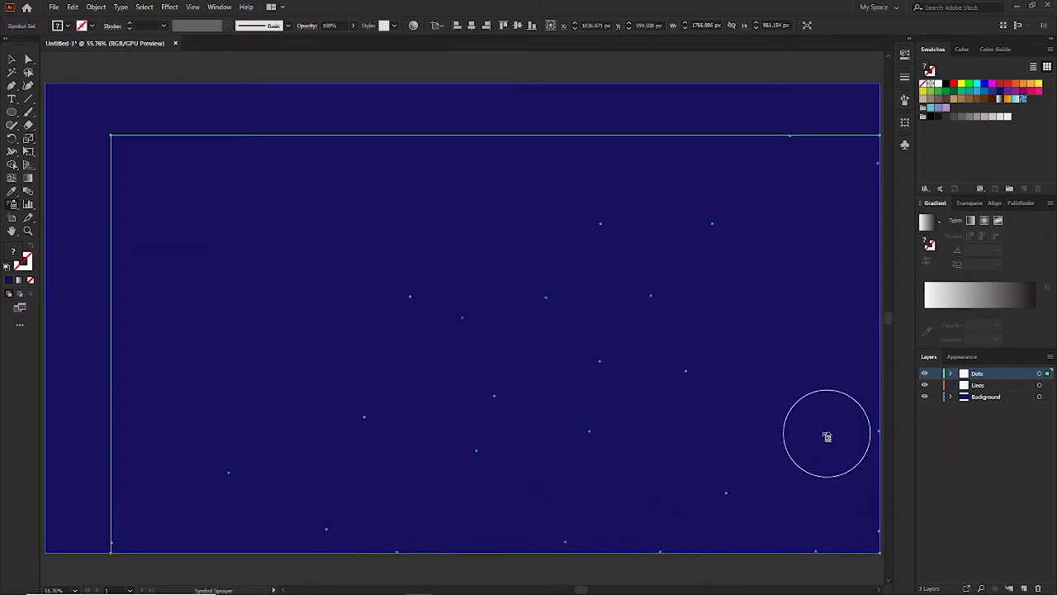
pyautogui.click(768, 426)
pyautogui.click(809, 342)
pyautogui.click(731, 303)
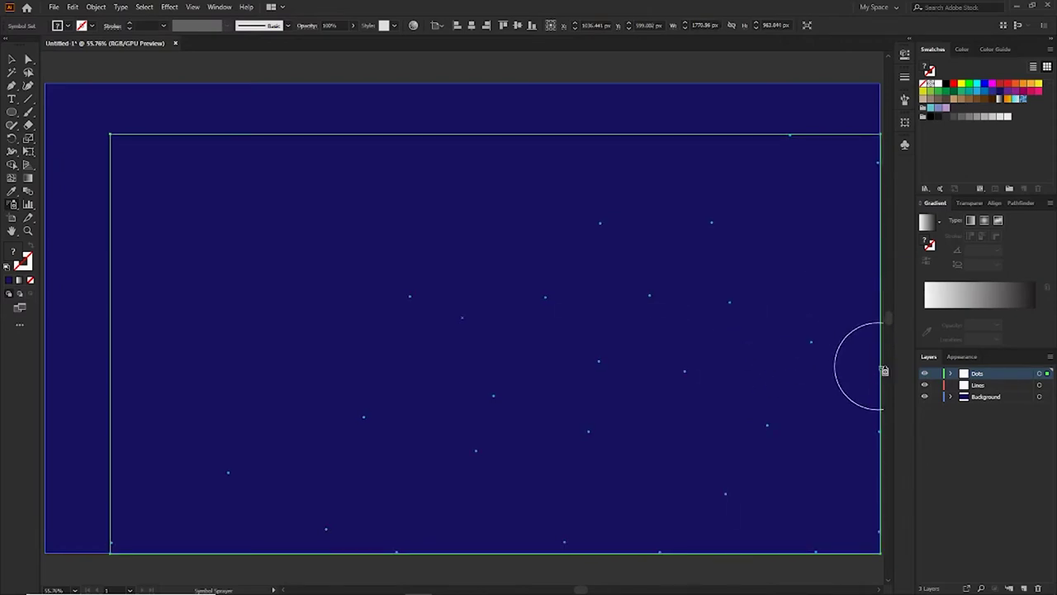
pyautogui.click(877, 365)
pyautogui.click(807, 247)
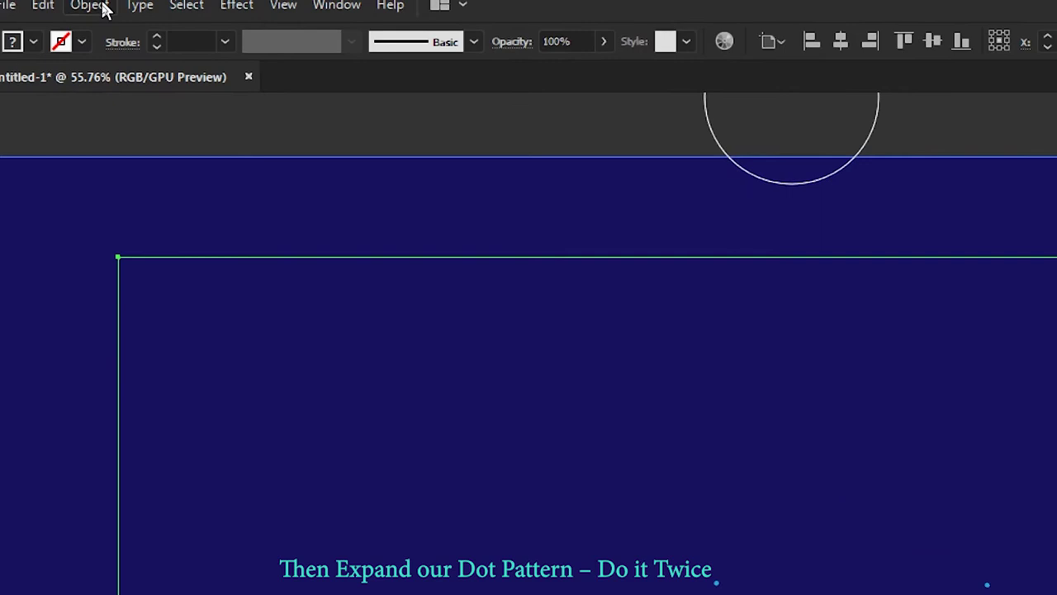
# - Expand the sprayed Dot symbol set twice via Object > Expand
pyautogui.click(102, 8)
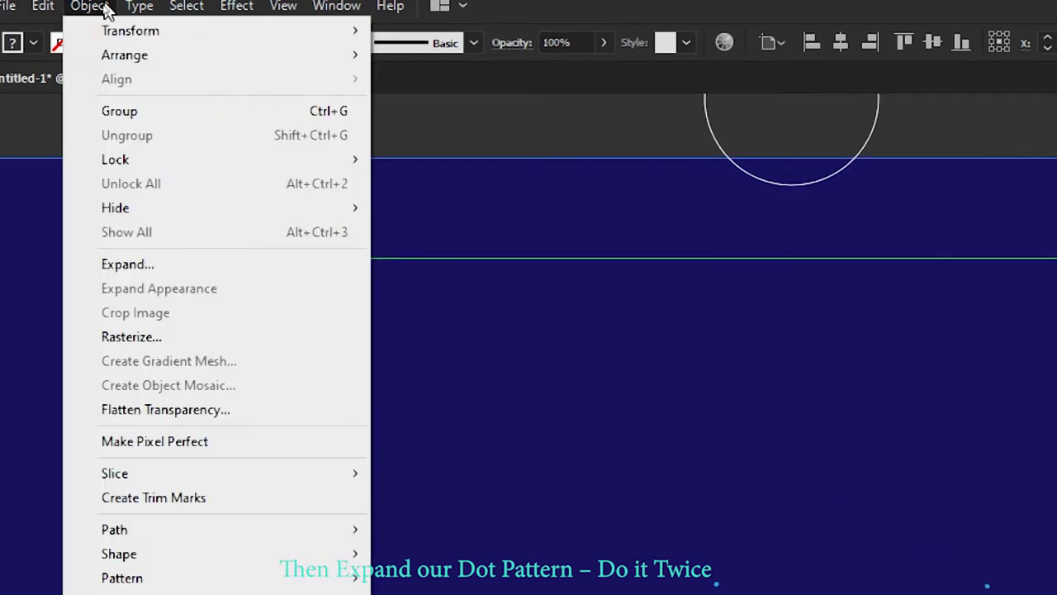
pyautogui.click(127, 264)
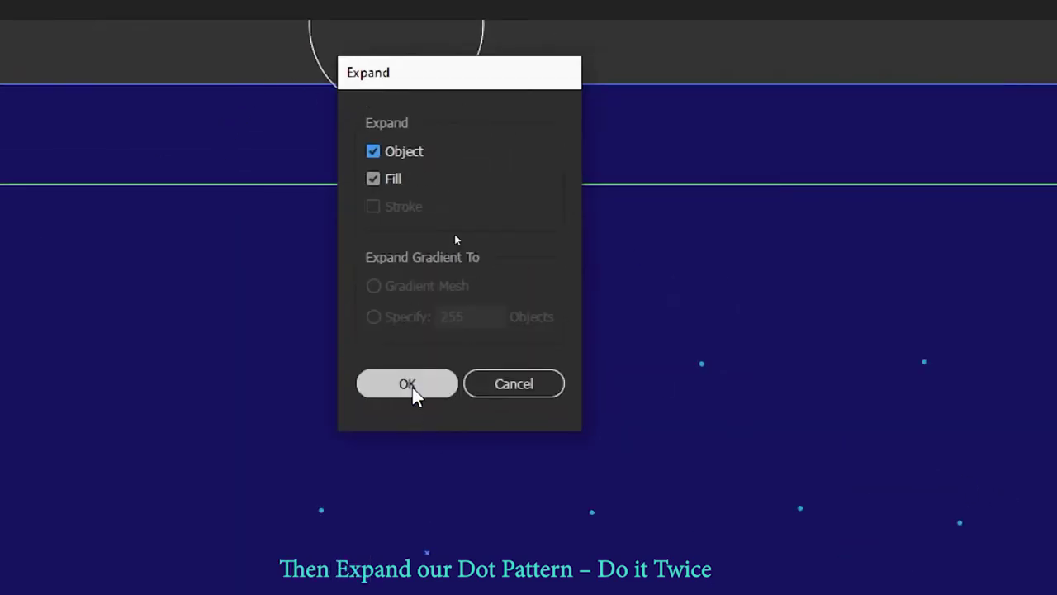
pyautogui.click(411, 385)
pyautogui.click(107, 14)
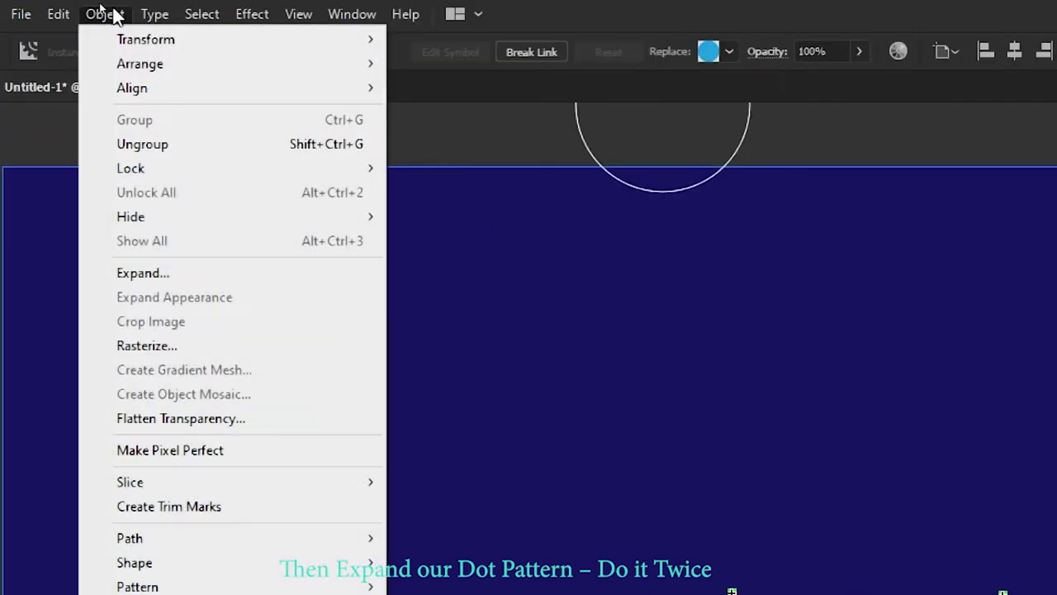
pyautogui.click(177, 273)
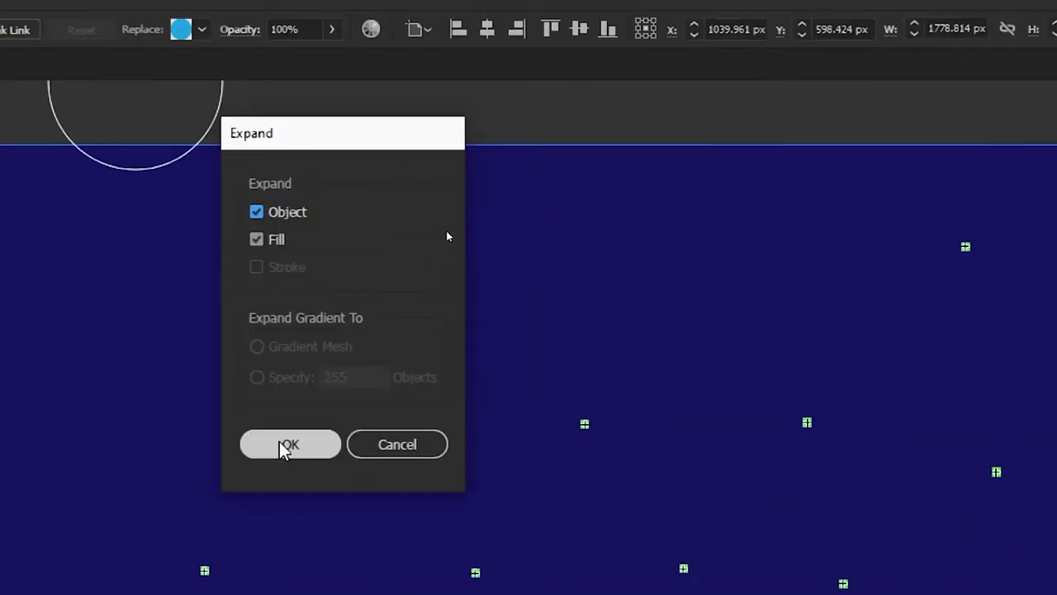
pyautogui.click(285, 446)
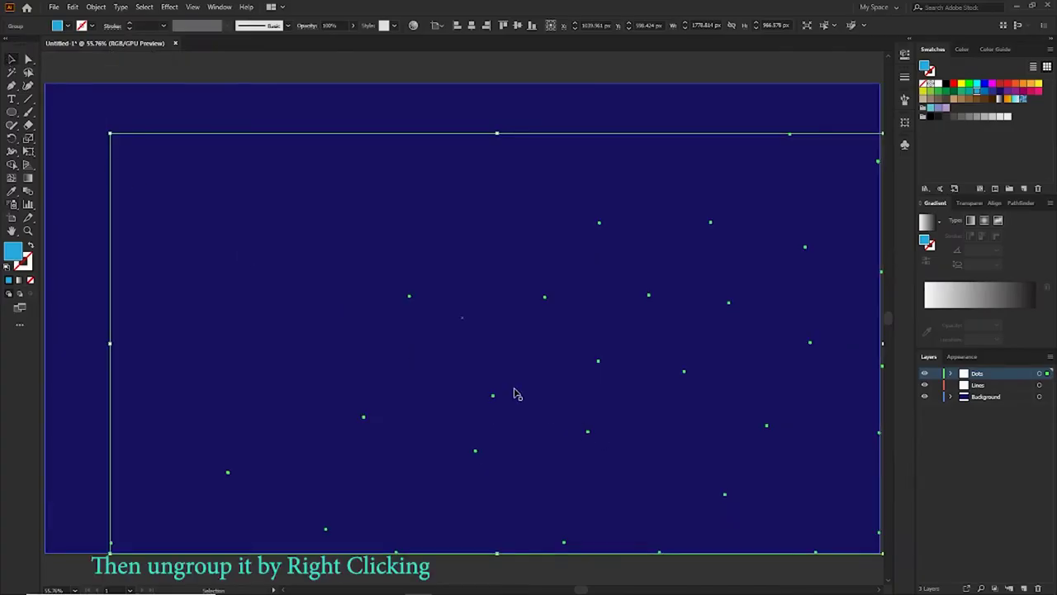
# - Ungroup the expanded dots and turn the Dots layer's visibility back on
pyautogui.rightClick(494, 391)
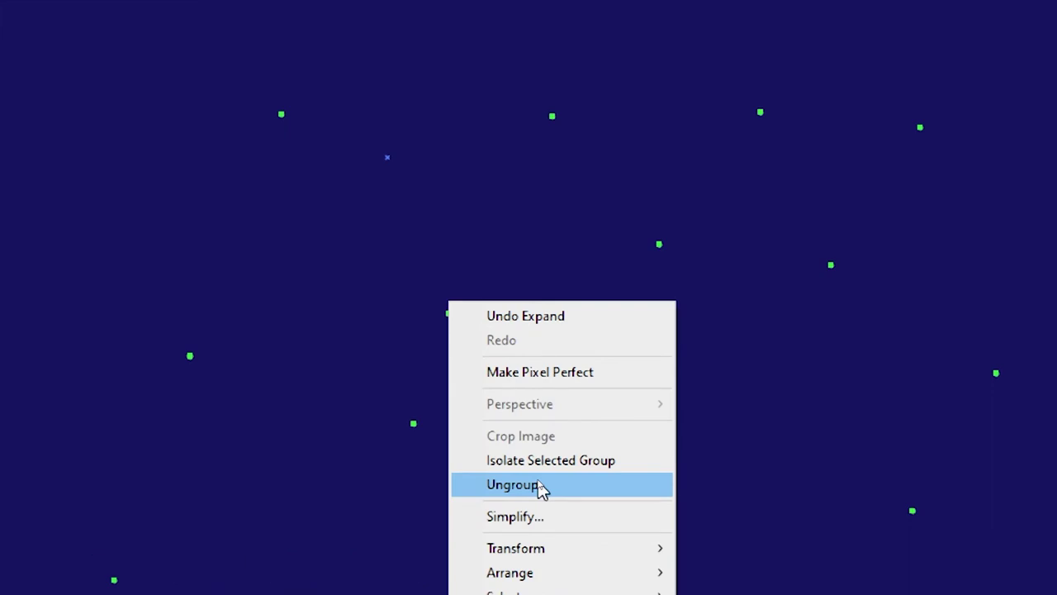
pyautogui.click(541, 488)
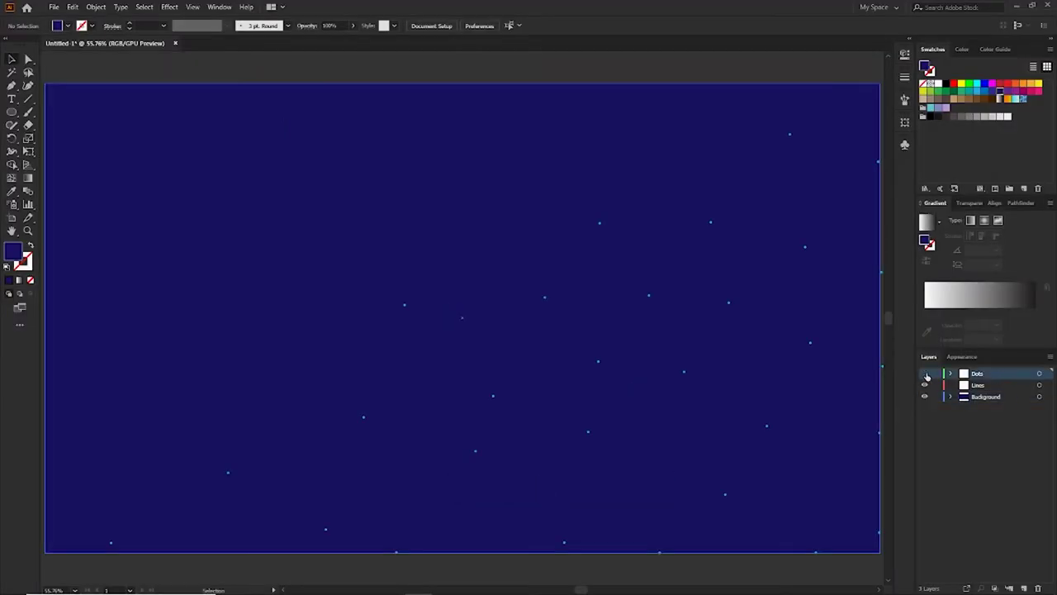
pyautogui.click(925, 373)
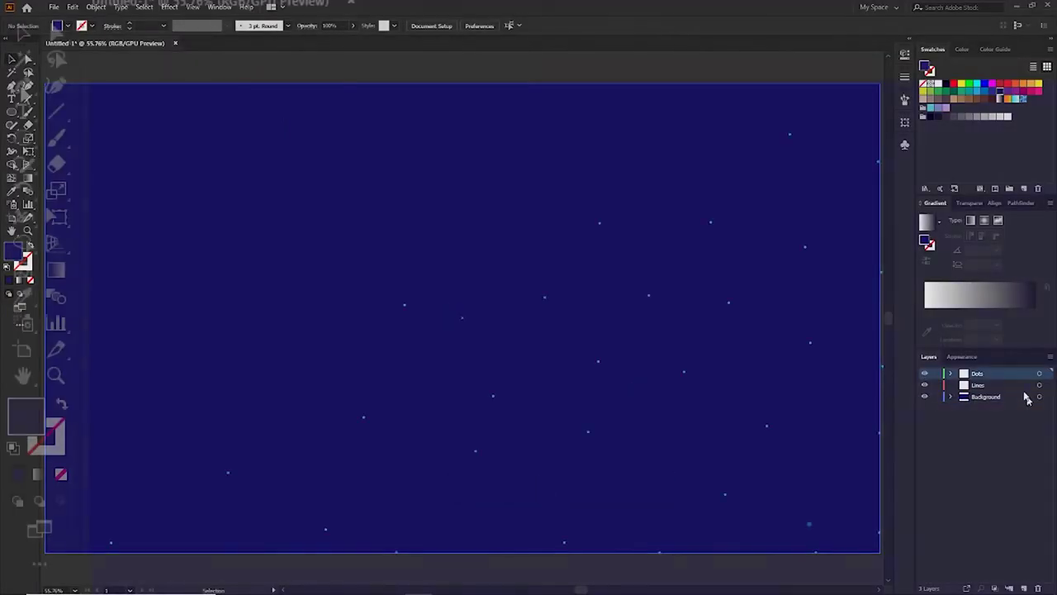
# - Set up the Pen tool with a light blue stroke, no fill, drawing on the Lines layer
pyautogui.click(12, 86)
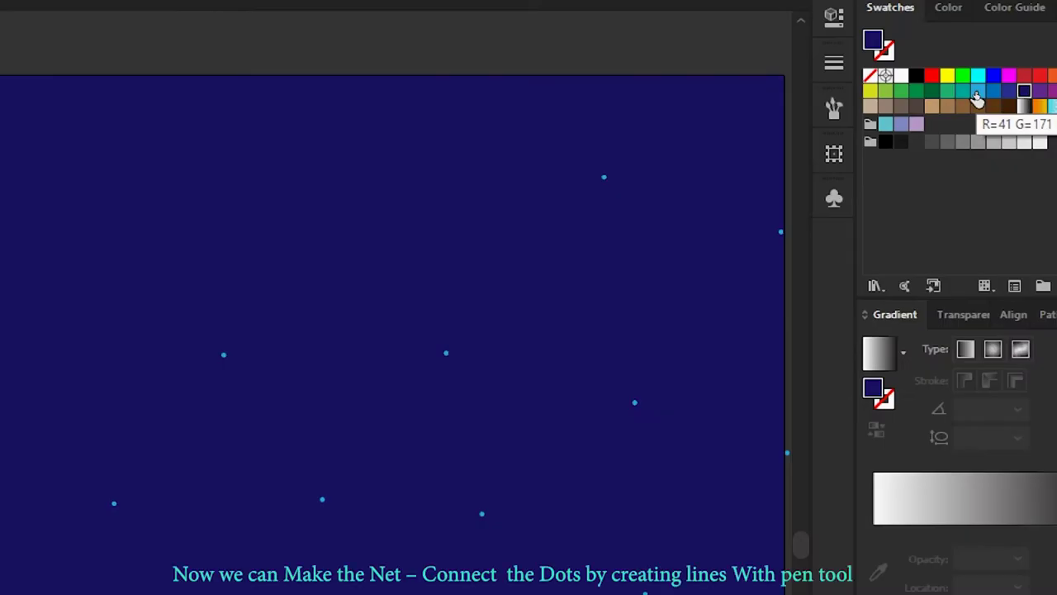
pyautogui.click(977, 91)
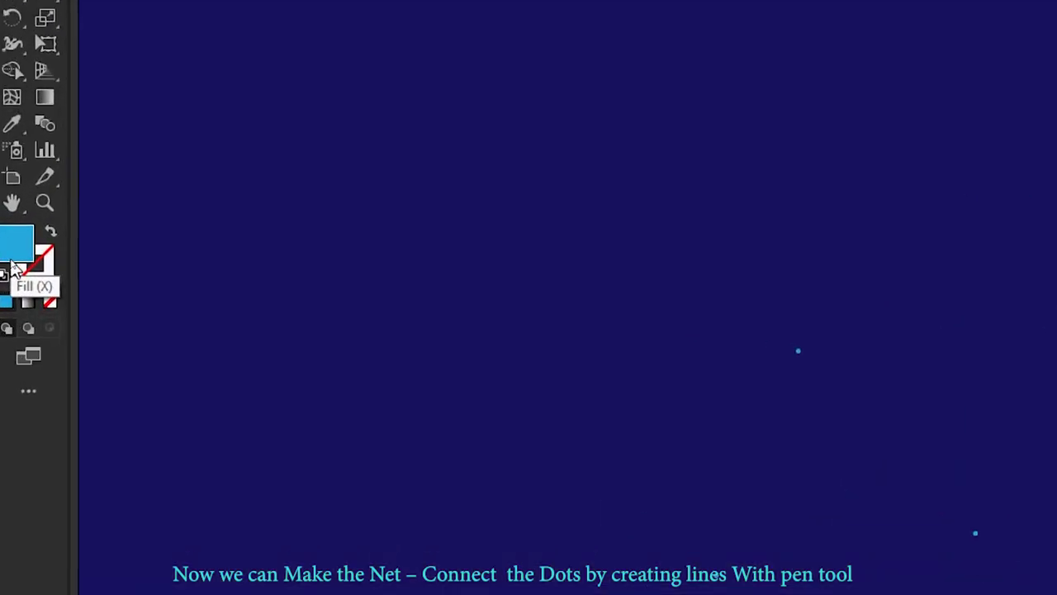
pyautogui.click(61, 237)
pyautogui.click(976, 383)
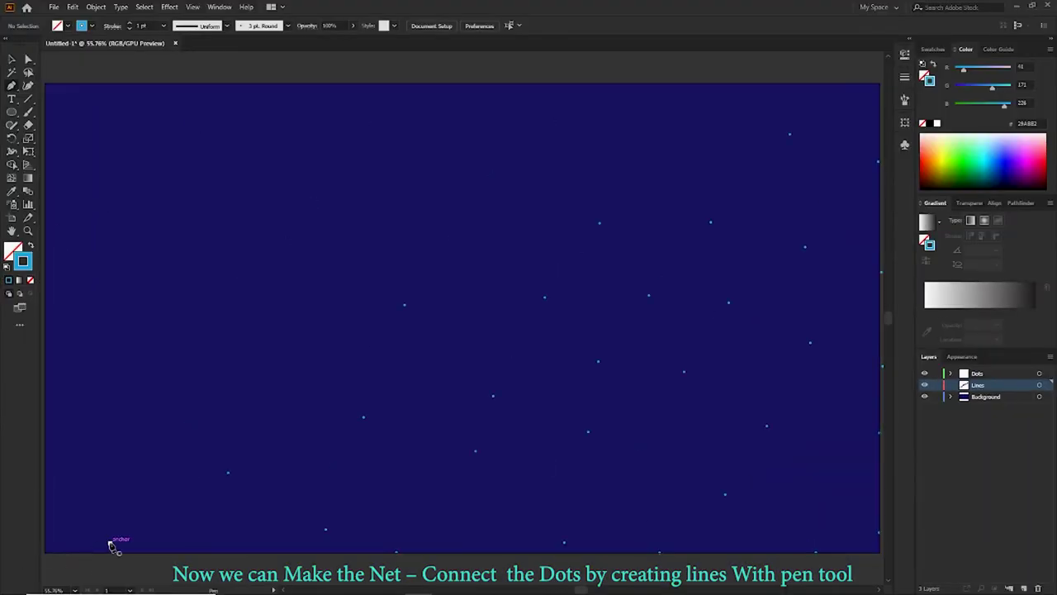
# - Draw a stepped line through the dots from the bottom-left up to the top-right edge
pyautogui.click(110, 543)
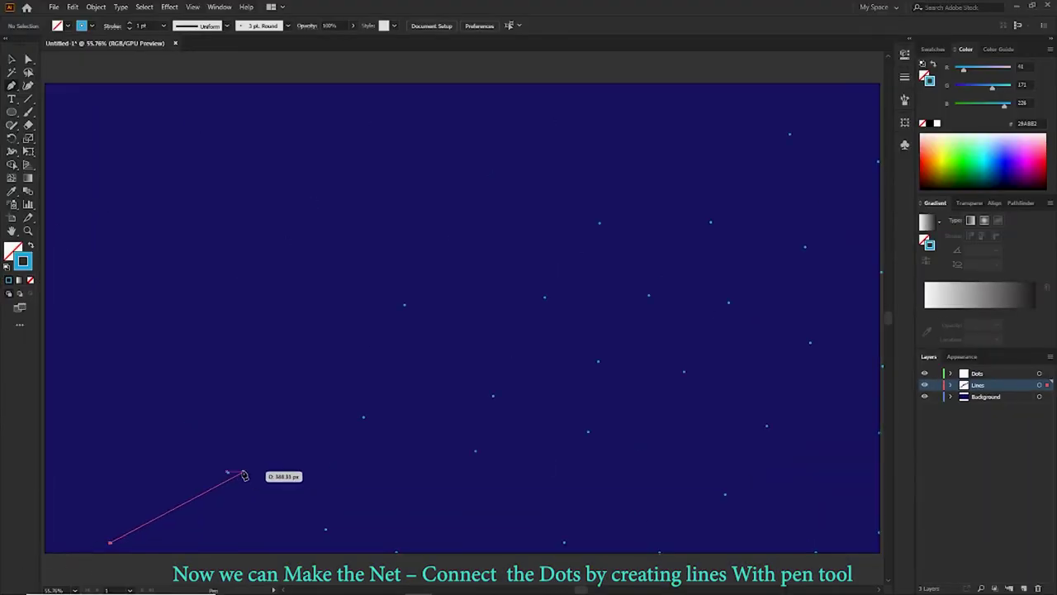
pyautogui.click(229, 472)
pyautogui.click(364, 418)
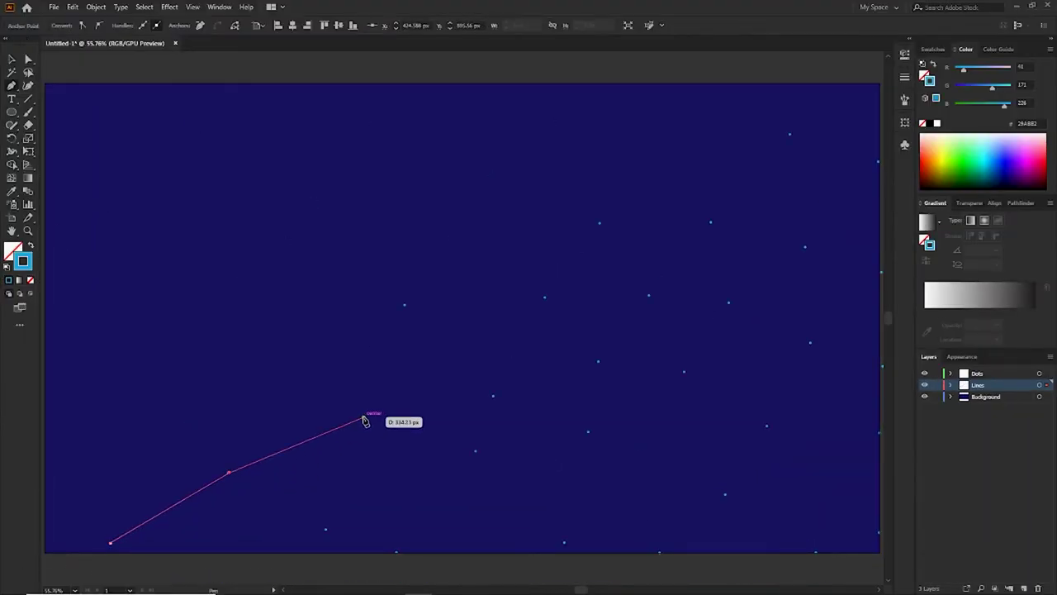
pyautogui.click(405, 305)
pyautogui.click(544, 298)
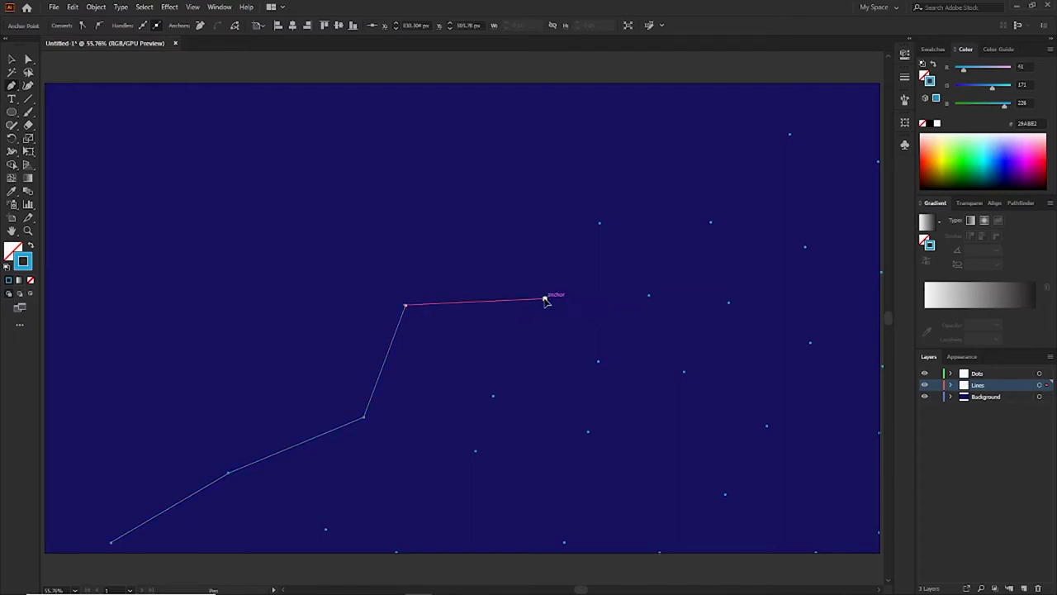
pyautogui.click(600, 223)
pyautogui.click(712, 223)
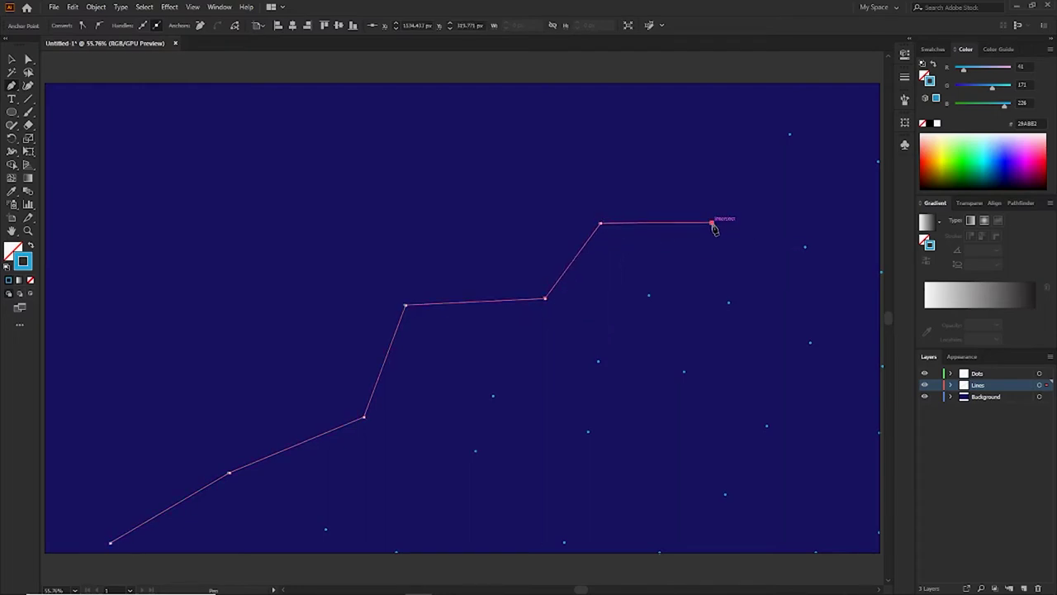
pyautogui.click(791, 134)
pyautogui.click(878, 161)
# - Link the upper-right dots back to the top dot, forming a cluster of triangles
pyautogui.click(806, 246)
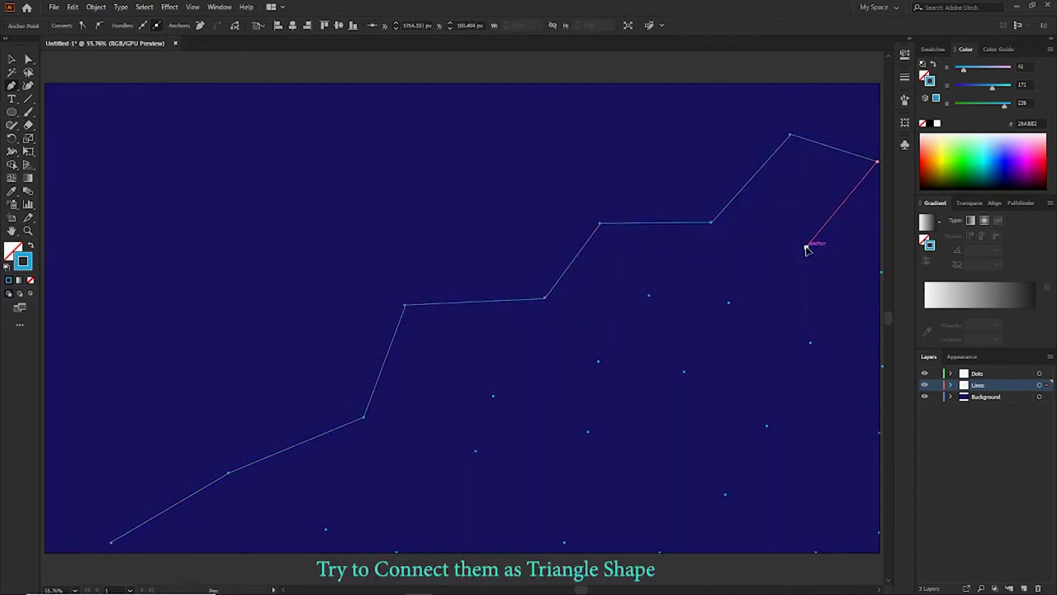
pyautogui.click(790, 134)
pyautogui.click(730, 302)
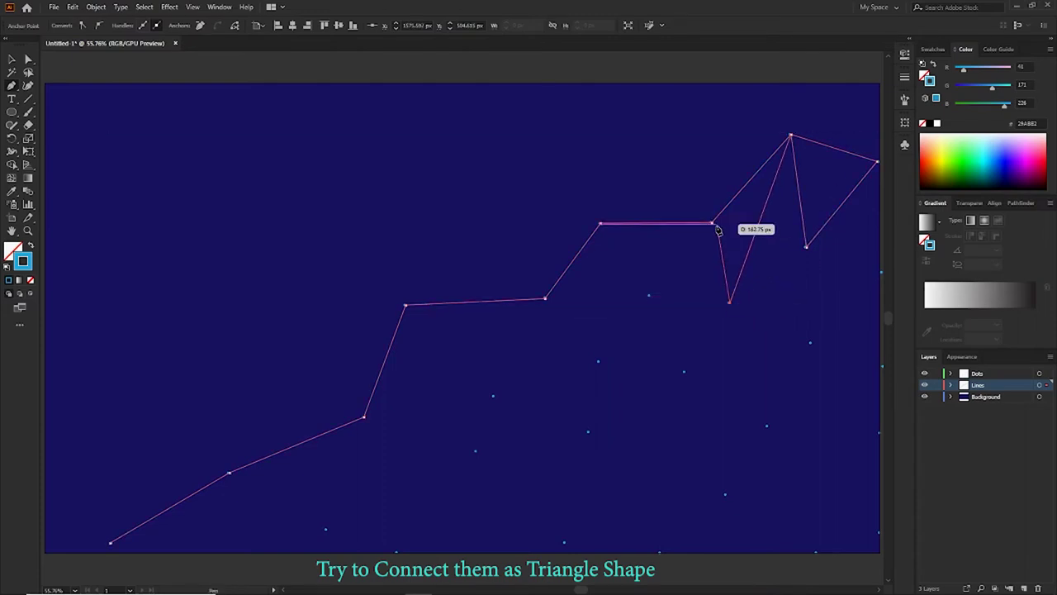
pyautogui.click(712, 223)
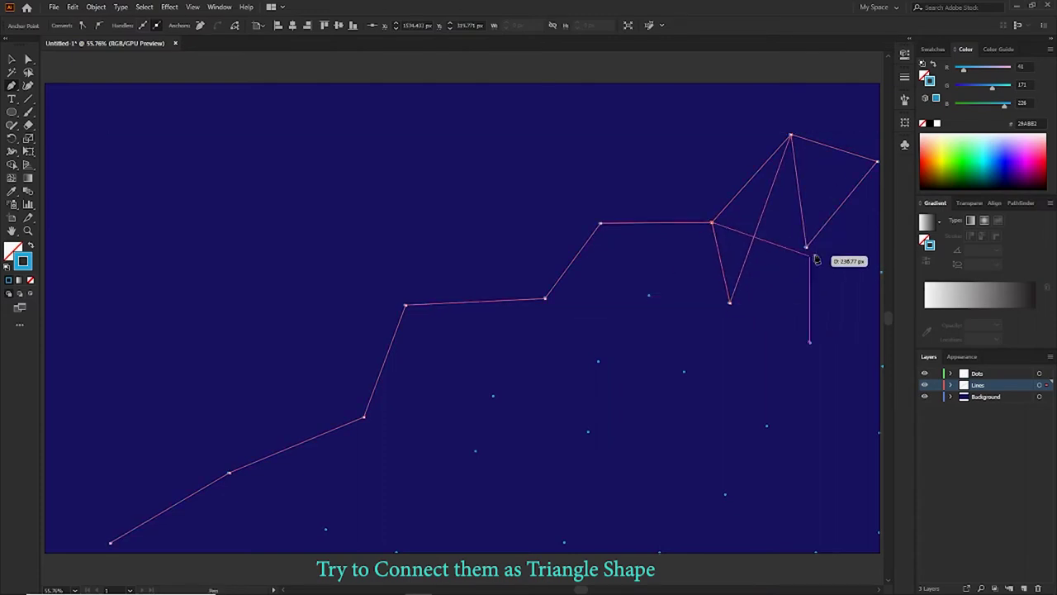
pyautogui.click(879, 271)
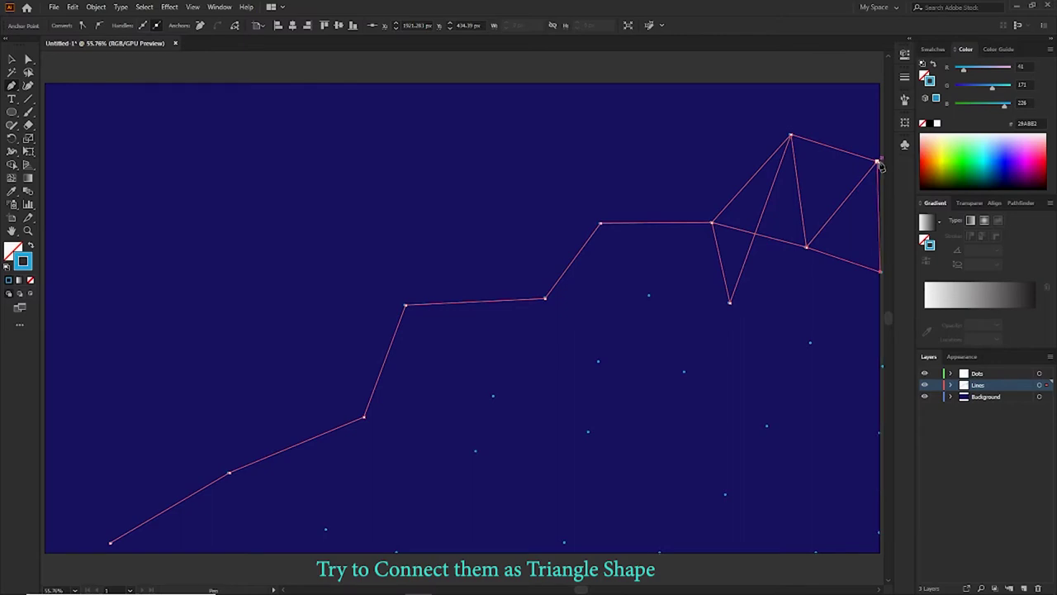
# - Extend the triangle mesh down to the lower-right and centre-right dots
pyautogui.click(811, 342)
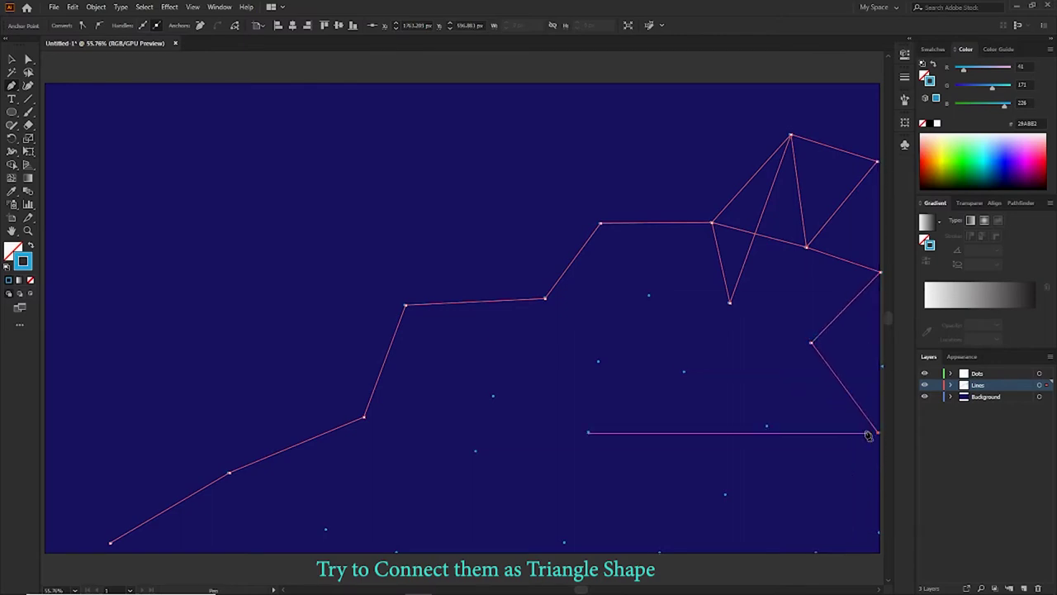
pyautogui.click(877, 432)
pyautogui.click(768, 427)
pyautogui.click(811, 342)
pyautogui.click(806, 247)
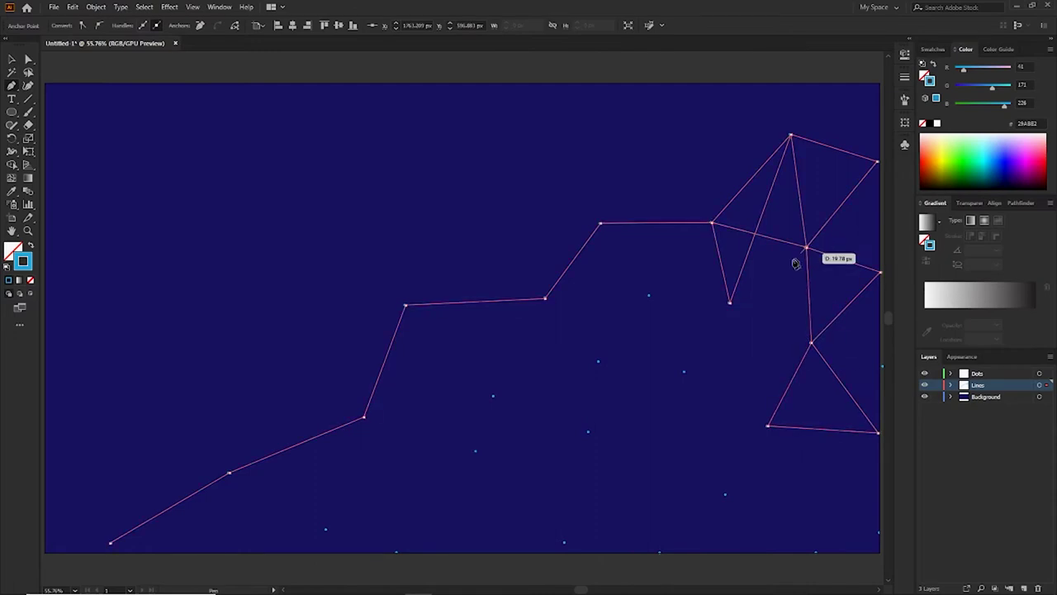
pyautogui.click(729, 303)
pyautogui.click(811, 342)
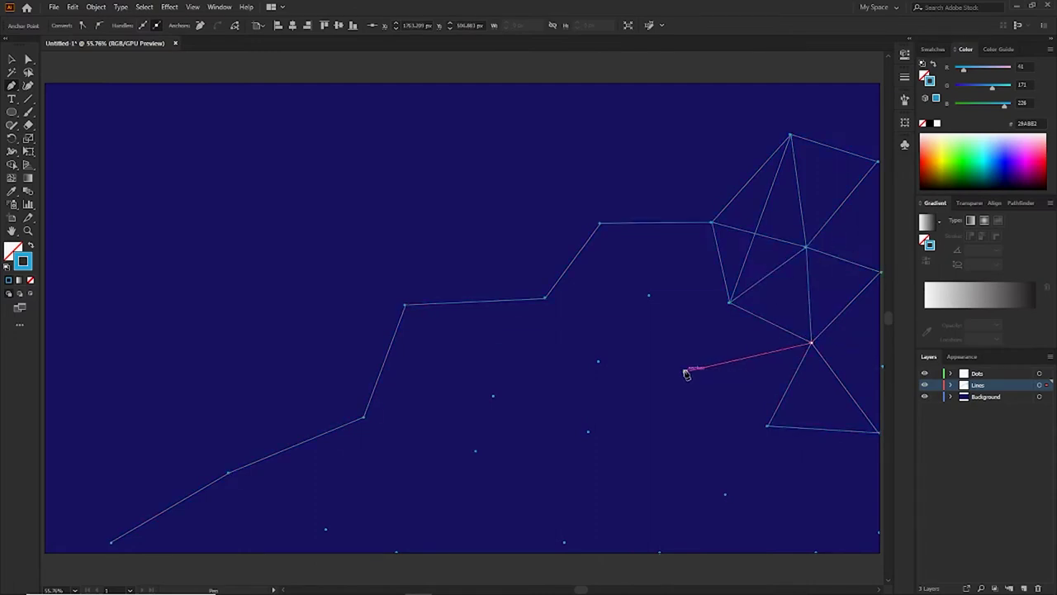
pyautogui.click(686, 371)
pyautogui.click(649, 295)
pyautogui.click(729, 303)
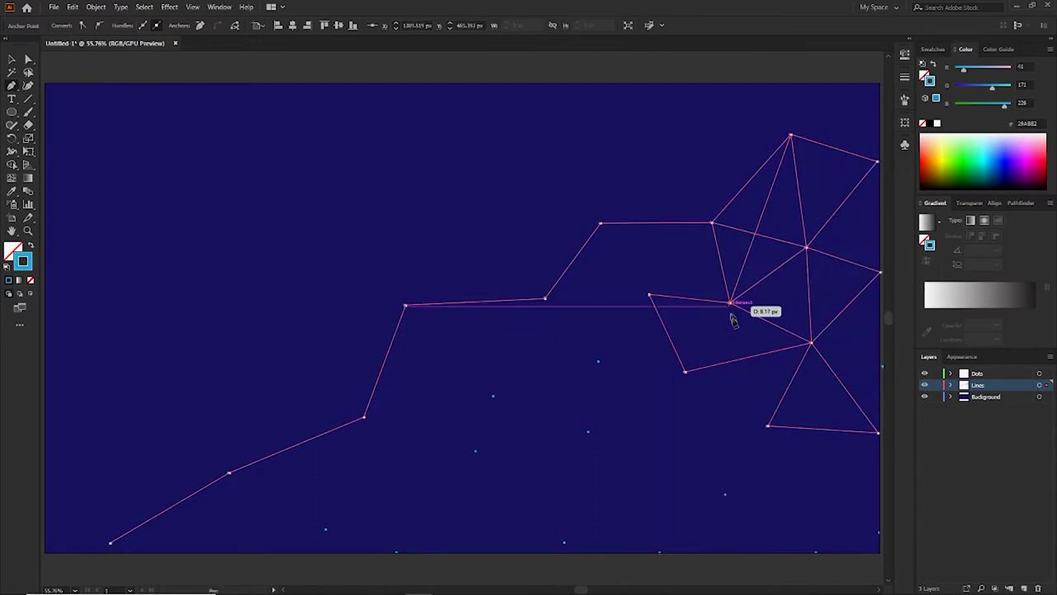
# - Connect the lower-right dots into triangles that extend toward the artboard centre
pyautogui.click(768, 427)
pyautogui.click(726, 494)
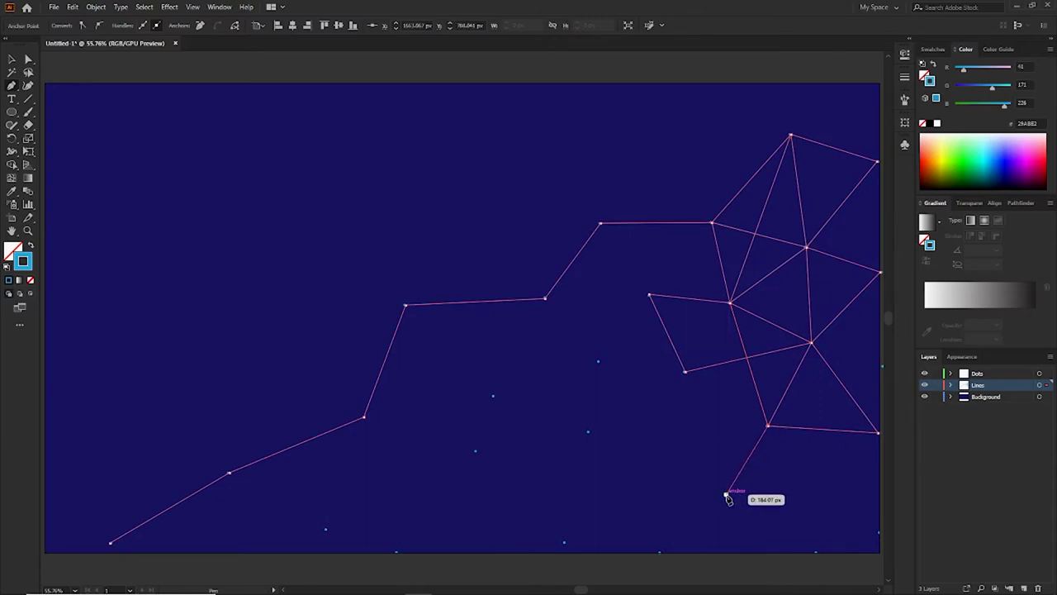
pyautogui.click(685, 372)
pyautogui.click(768, 426)
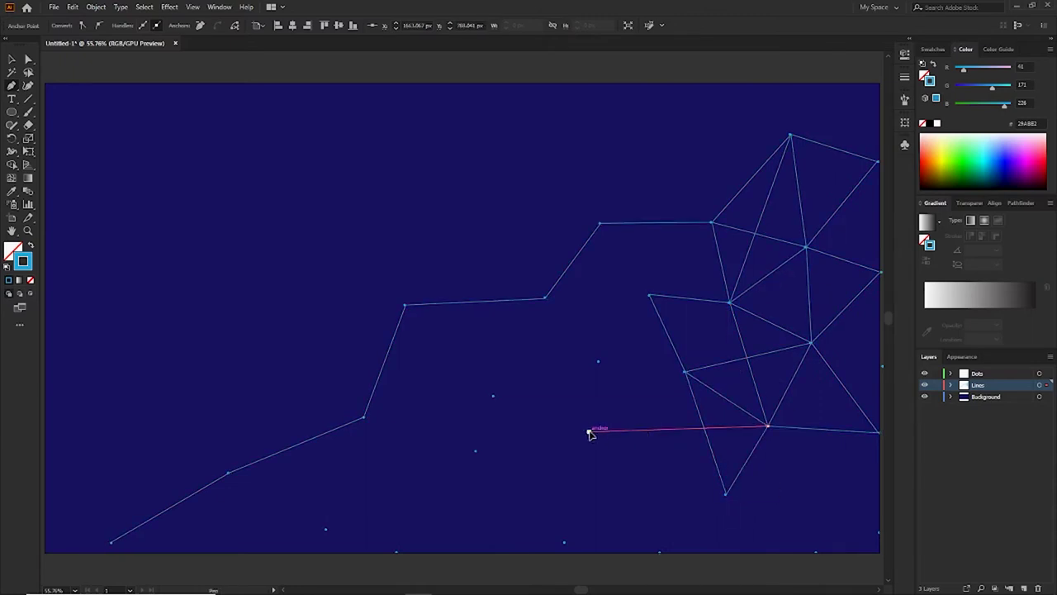
pyautogui.click(589, 431)
pyautogui.click(685, 371)
pyautogui.click(598, 361)
pyautogui.click(649, 294)
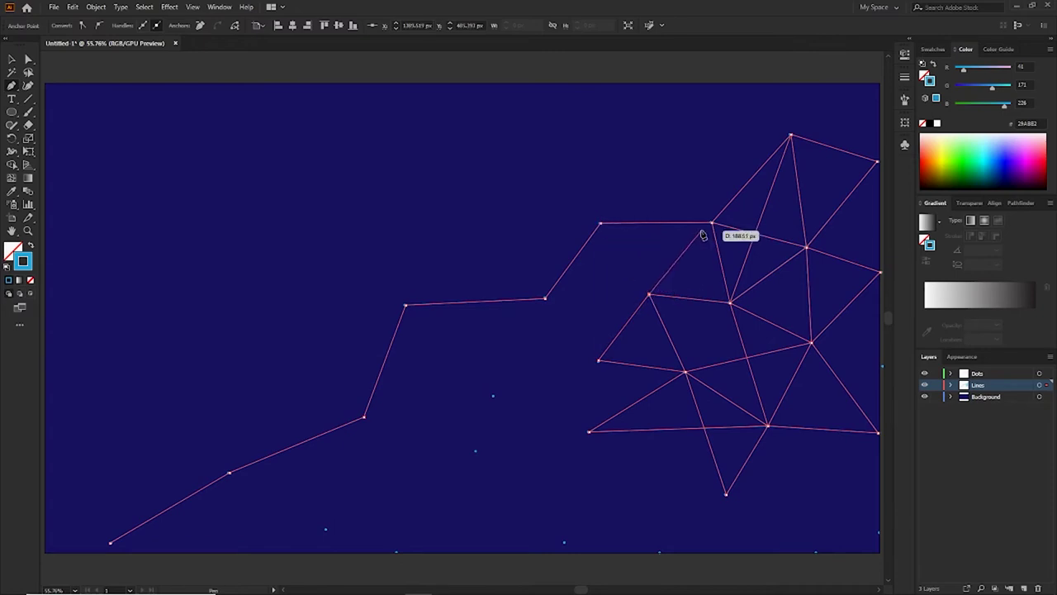
# - Link the centre dots up to the stepped line with more mesh triangles
pyautogui.click(712, 223)
pyautogui.click(546, 298)
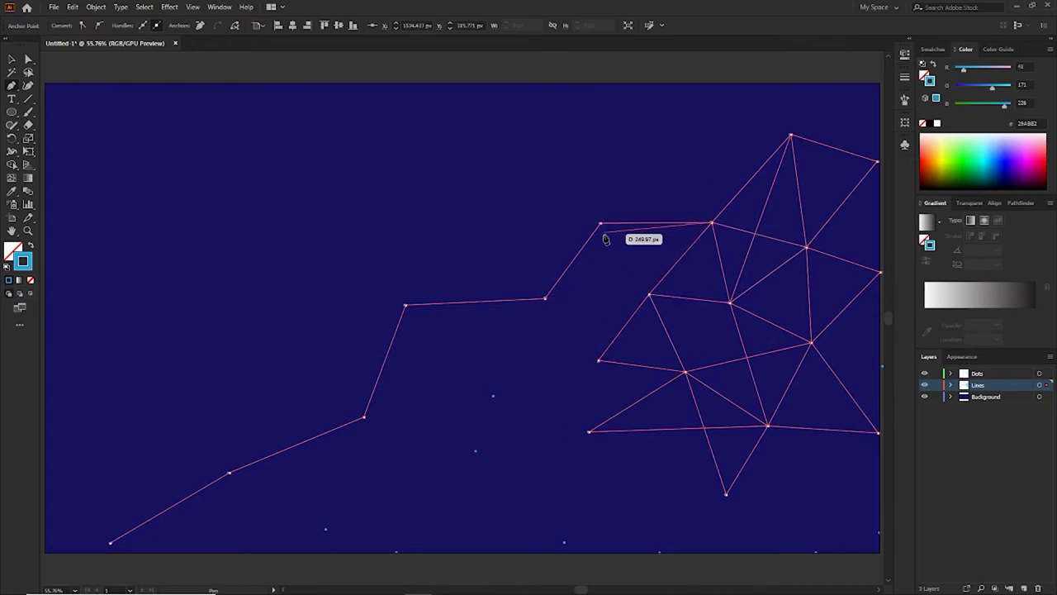
pyautogui.click(649, 296)
pyautogui.click(601, 223)
pyautogui.click(598, 361)
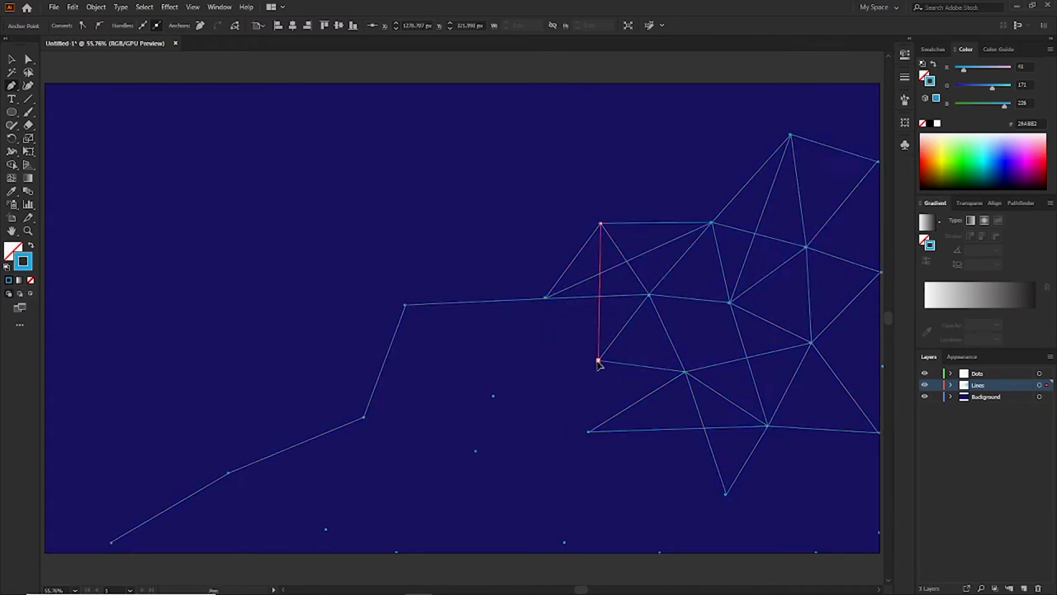
pyautogui.click(588, 431)
pyautogui.click(545, 298)
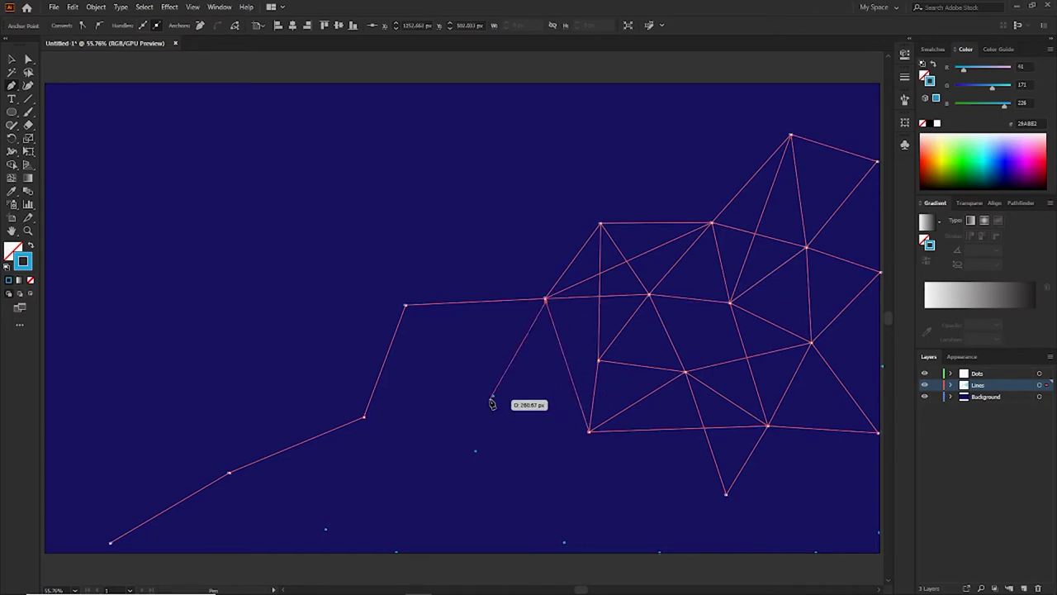
# - Extend the triangle mesh leftward below the stepped line into the bottom-left area
pyautogui.click(493, 395)
pyautogui.click(477, 451)
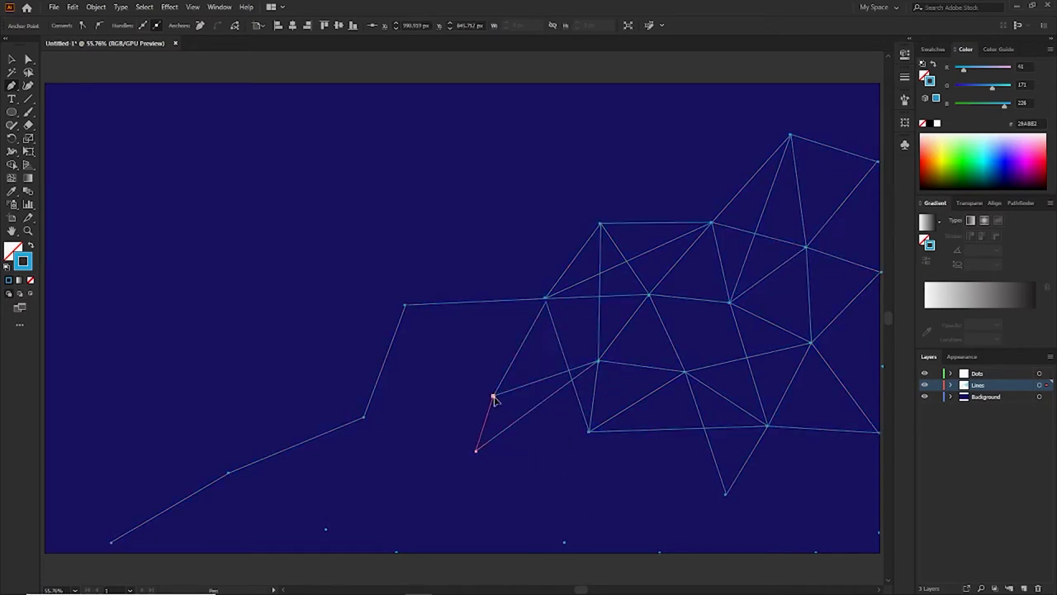
pyautogui.click(493, 396)
pyautogui.click(405, 306)
pyautogui.click(475, 450)
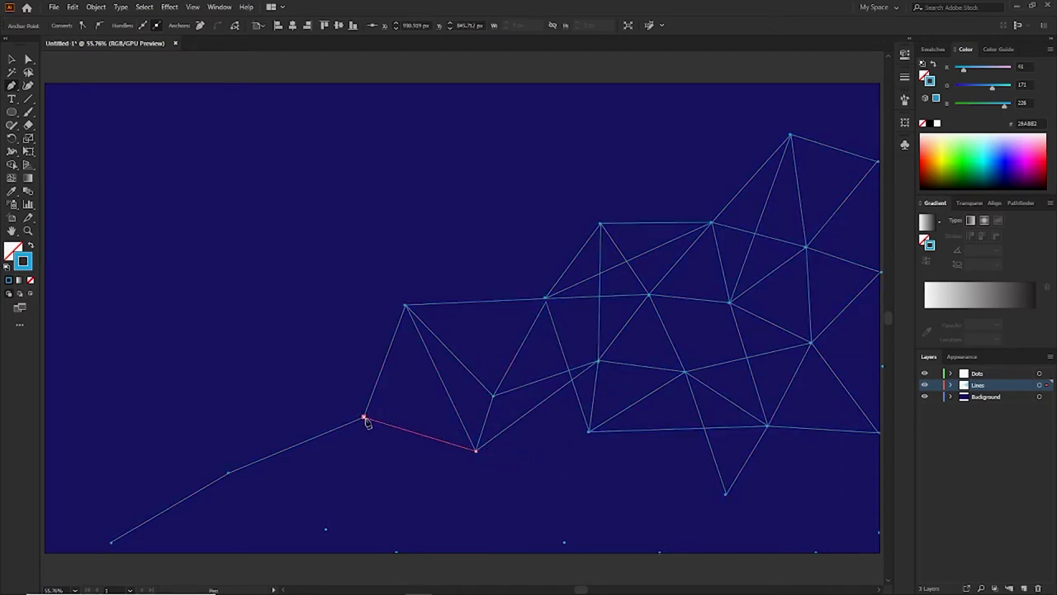
pyautogui.click(364, 418)
pyautogui.click(327, 529)
pyautogui.click(229, 473)
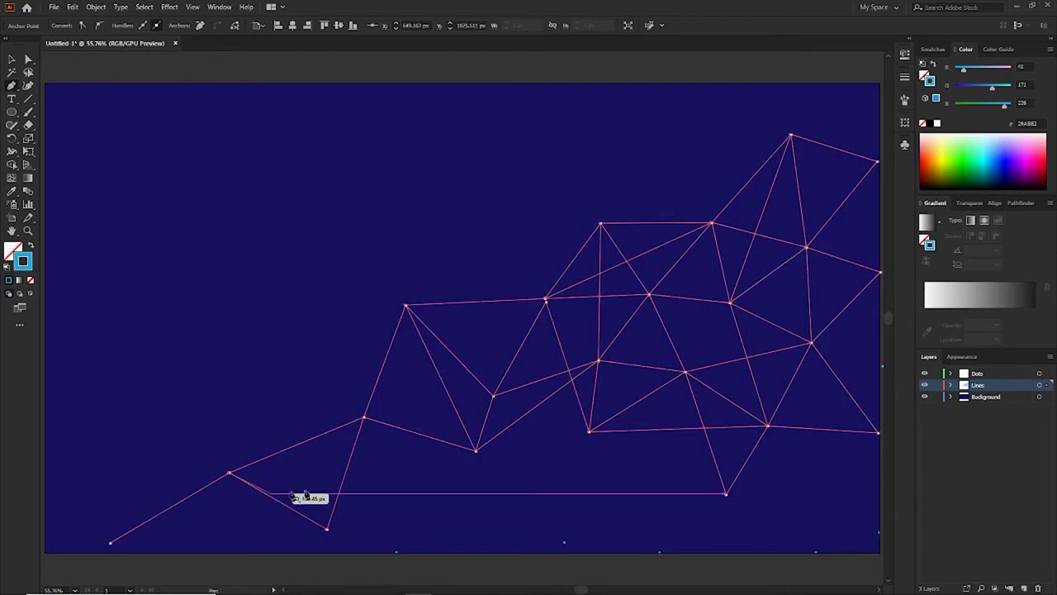
pyautogui.click(476, 450)
pyautogui.click(397, 552)
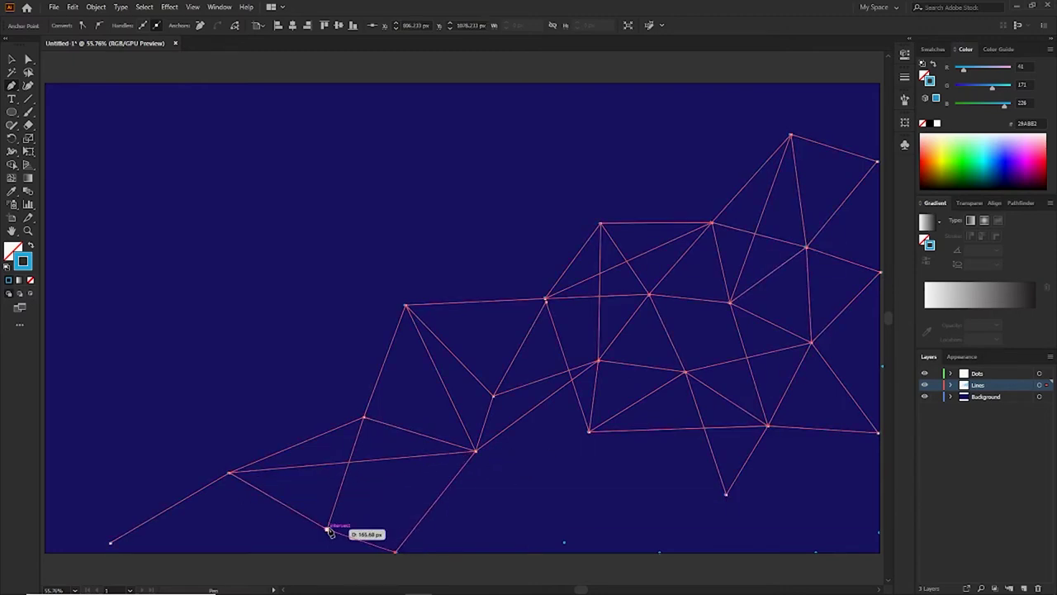
pyautogui.click(364, 418)
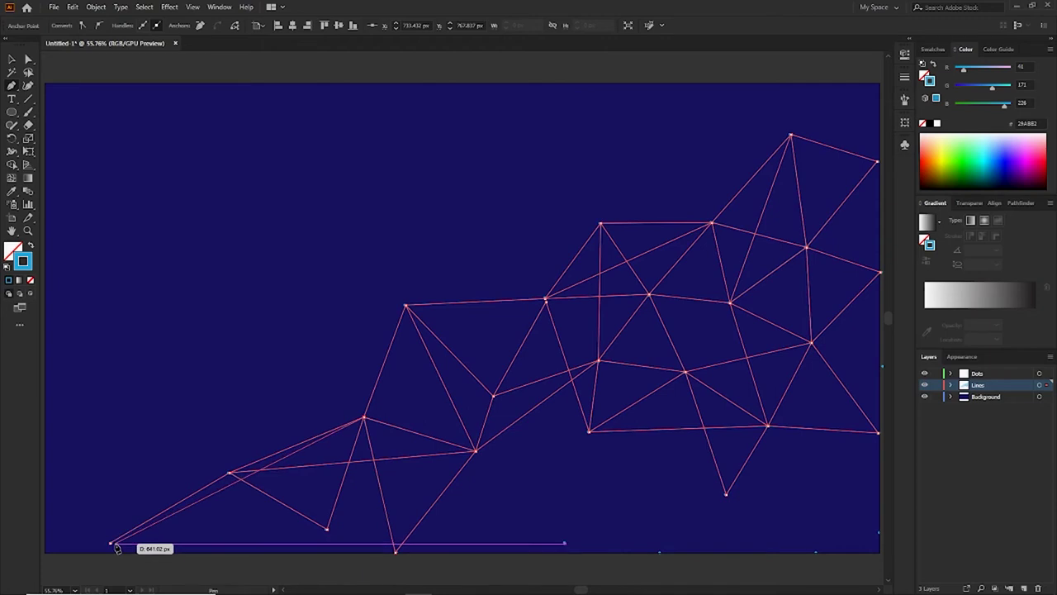
# - Stretch triangles along the bottom edge and fill the lower-right corner
pyautogui.click(566, 541)
pyautogui.click(477, 450)
pyautogui.click(589, 431)
pyautogui.click(659, 552)
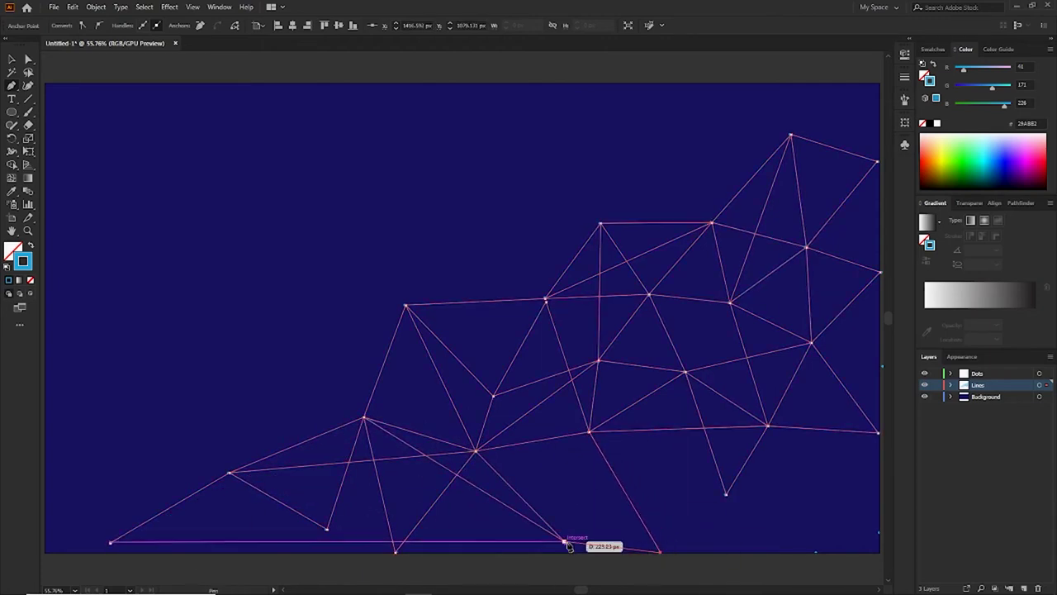
pyautogui.click(816, 551)
pyautogui.click(878, 533)
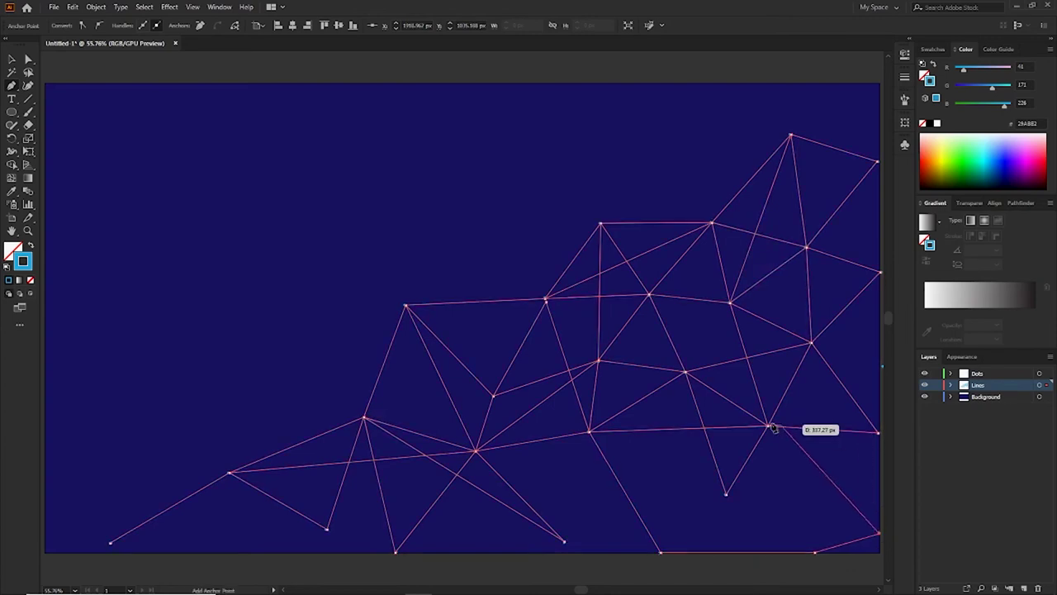
pyautogui.click(768, 427)
pyautogui.click(815, 552)
pyautogui.click(725, 494)
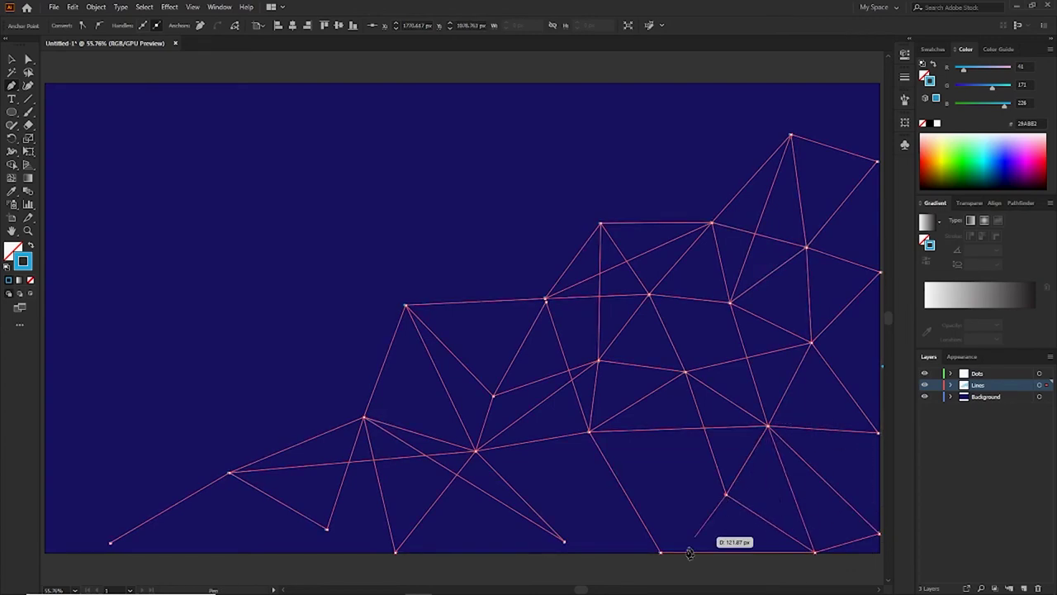
# - Join the bottom-centre dots leftward to the bottom-left end dot
pyautogui.click(661, 552)
pyautogui.click(685, 373)
pyautogui.click(565, 541)
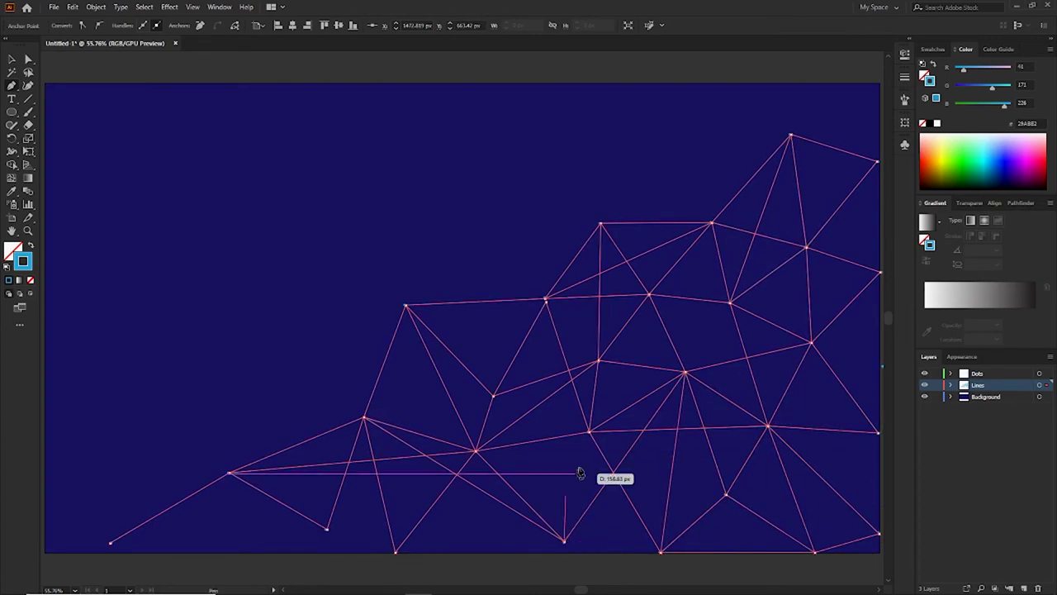
pyautogui.click(589, 431)
pyautogui.click(397, 552)
pyautogui.click(327, 529)
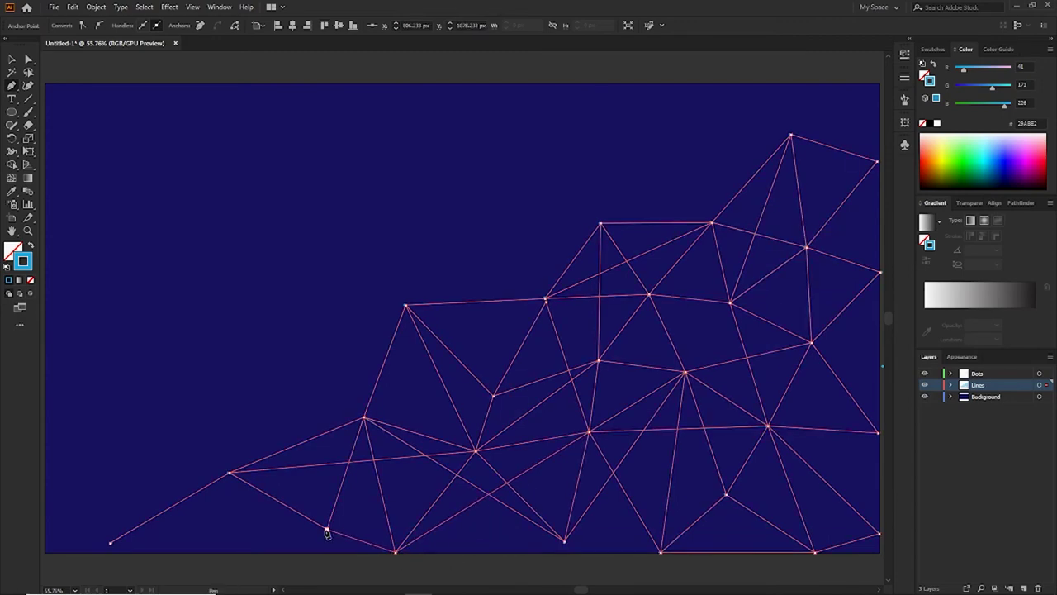
pyautogui.click(110, 544)
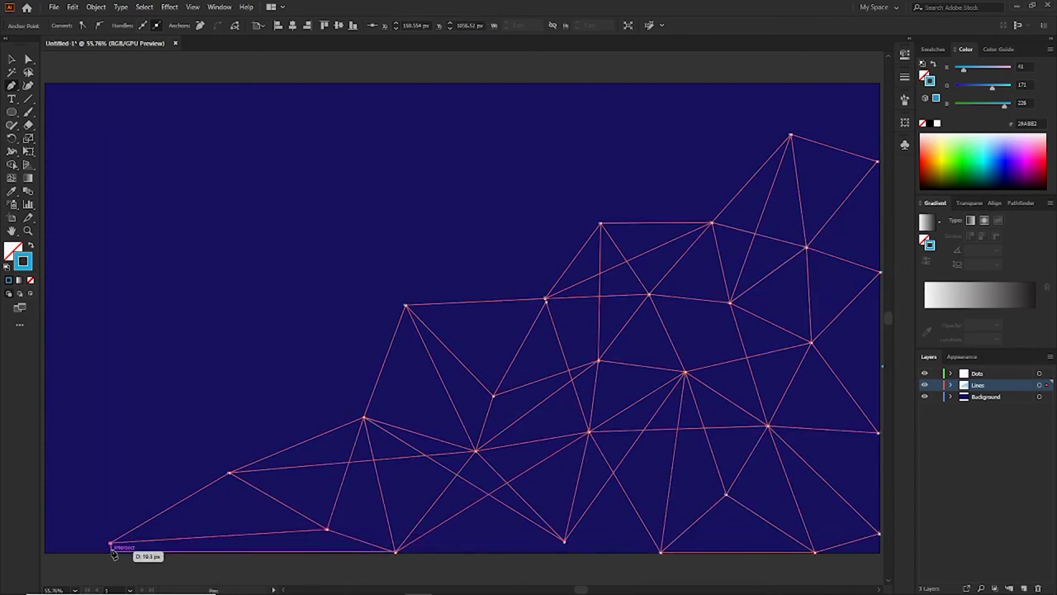
# - Zoom to 100% and nudge a central mesh anchor point with Direct Selection
pyautogui.click(12, 60)
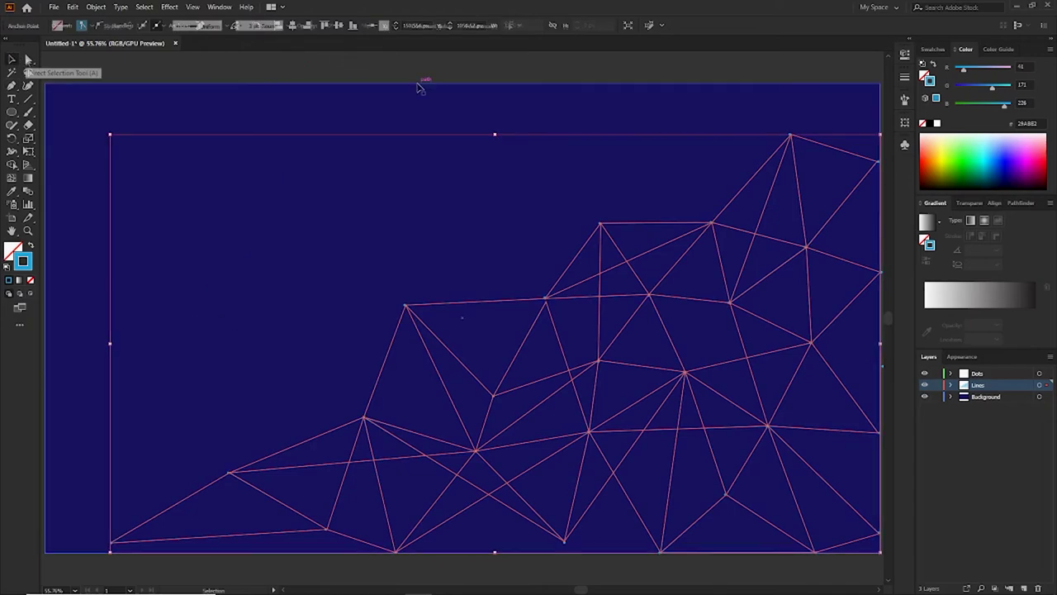
pyautogui.click(420, 86)
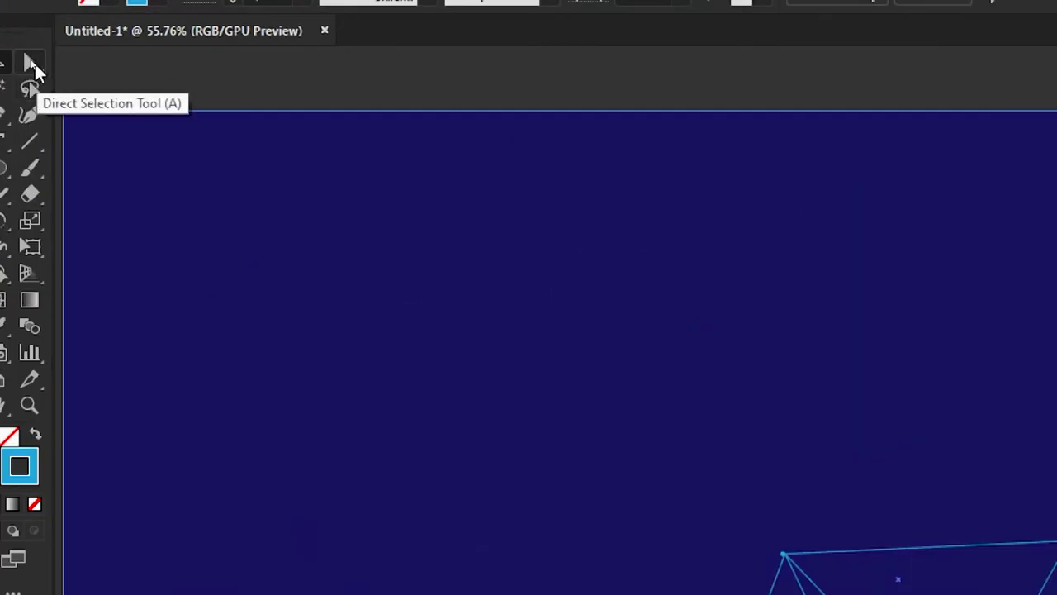
pyautogui.click(30, 64)
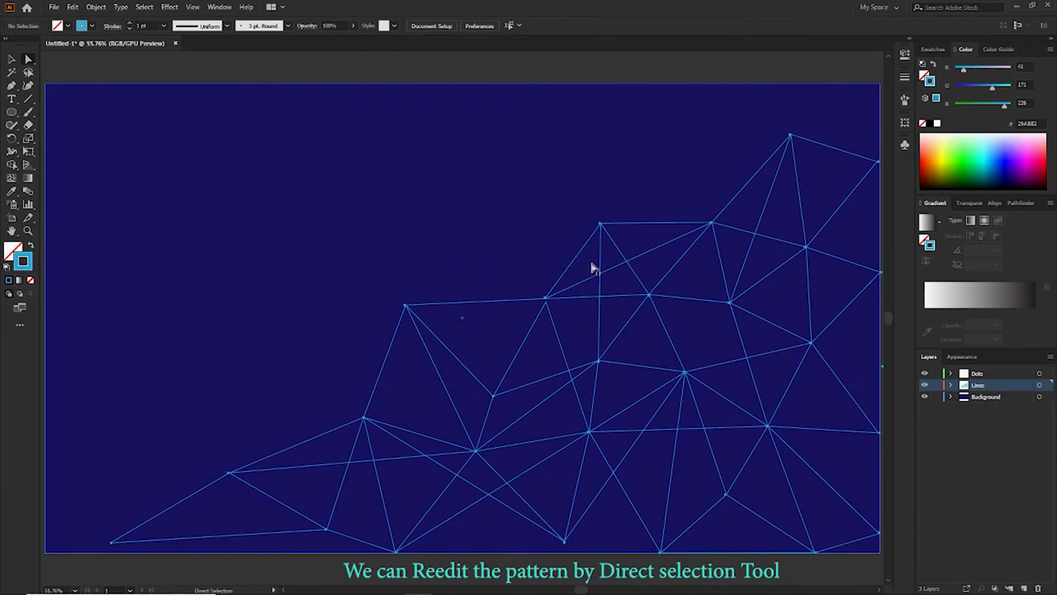
pyautogui.hotkey('ctrl', '1')
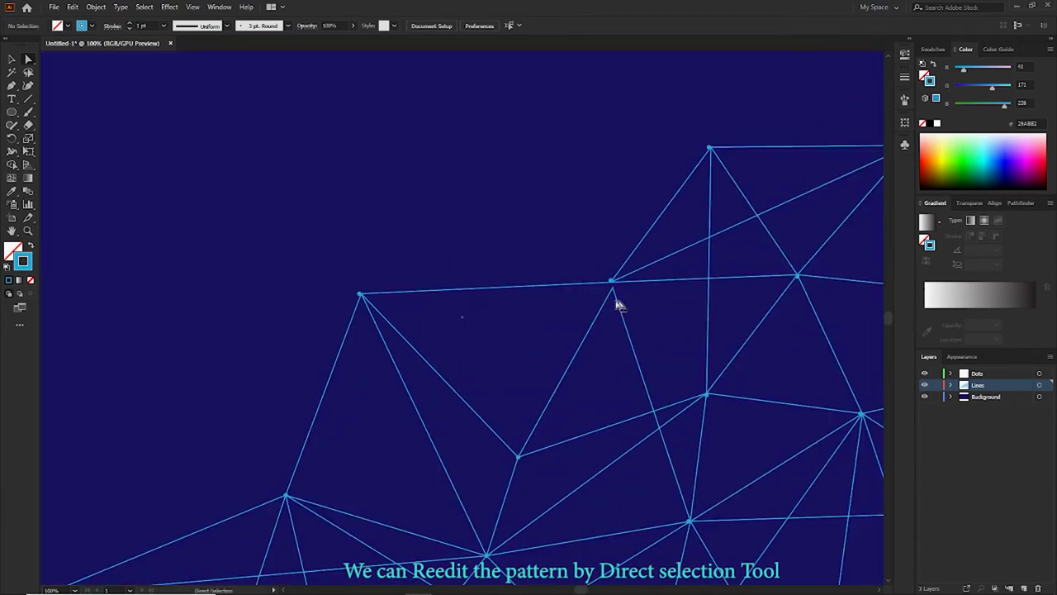
pyautogui.moveTo(613, 287); pyautogui.dragTo(611, 283)
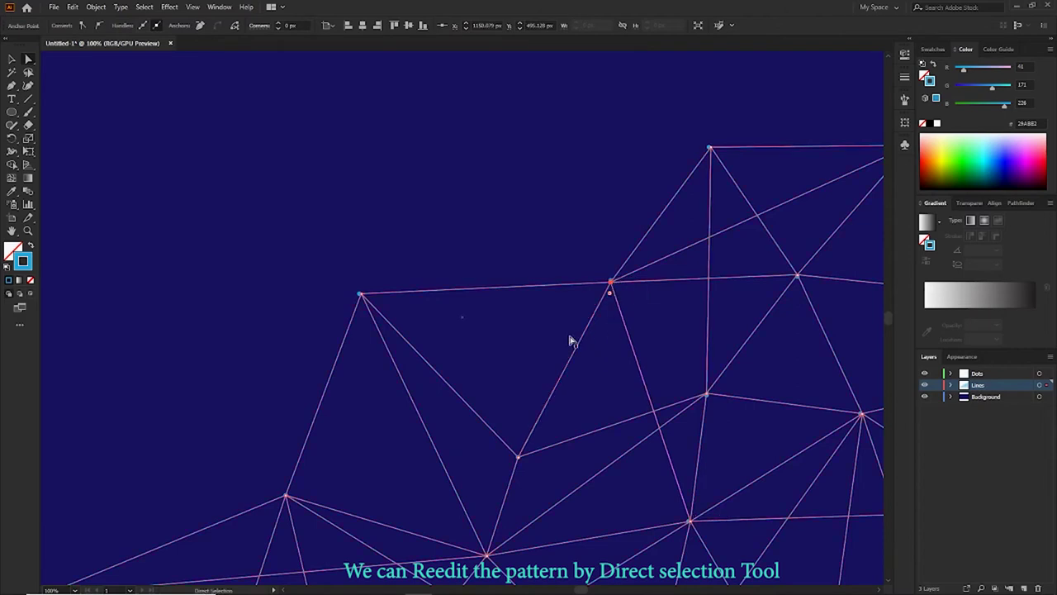
# - Move the bottom-left mesh anchor down onto the artboard's bottom edge
pyautogui.hotkey('ctrl', '-')
pyautogui.hotkey('ctrl', '-')
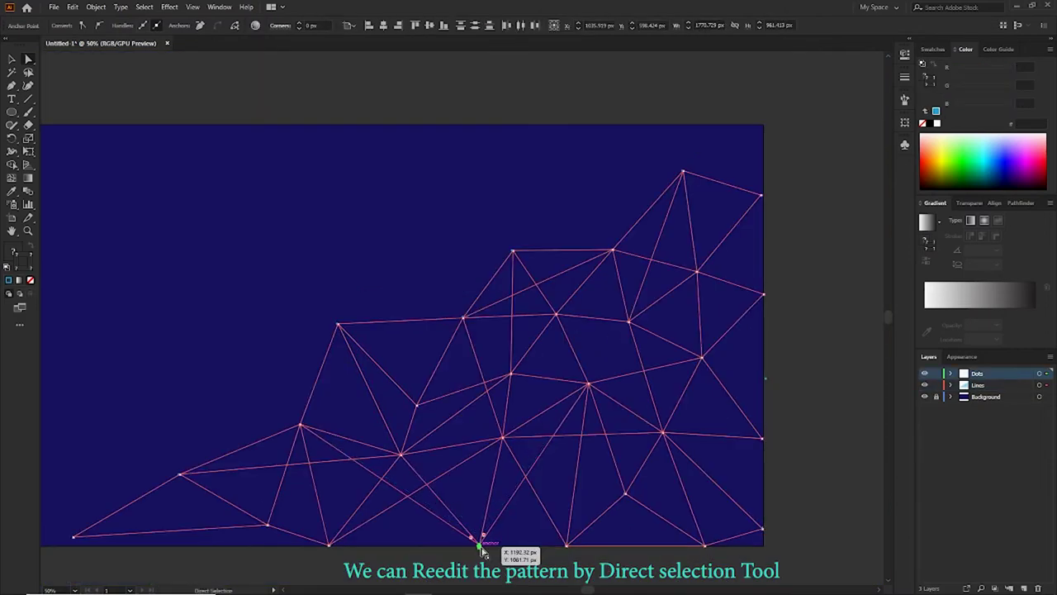
pyautogui.hotkey('ctrl', 'shift', 'a')
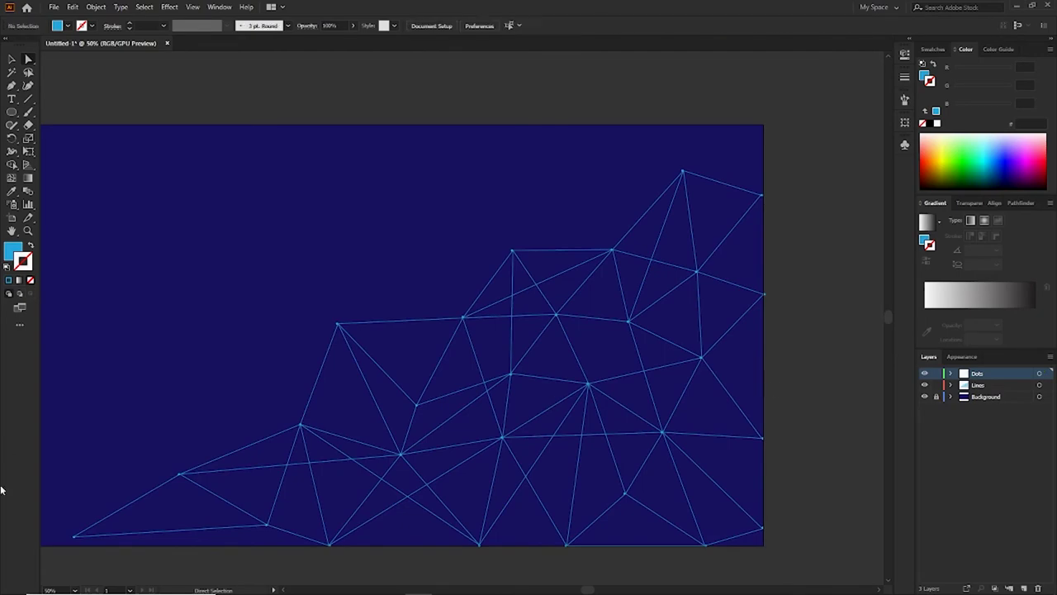
pyautogui.moveTo(74, 536); pyautogui.dragTo(73, 546)
# - Reduce the mesh lines' stroke weight from 1 pt to 0.5 pt
pyautogui.click(138, 557)
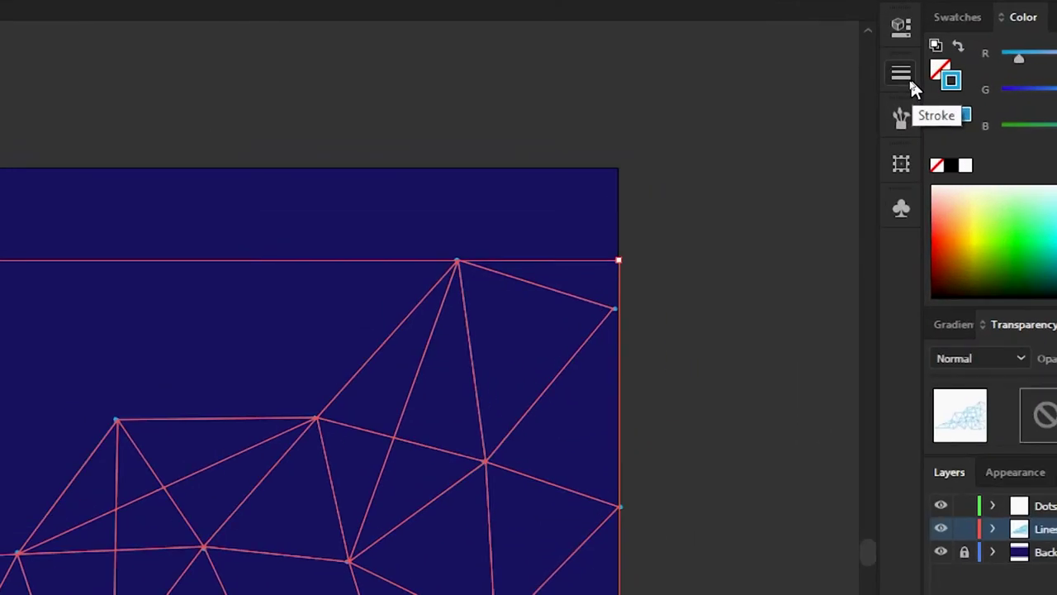
pyautogui.click(902, 76)
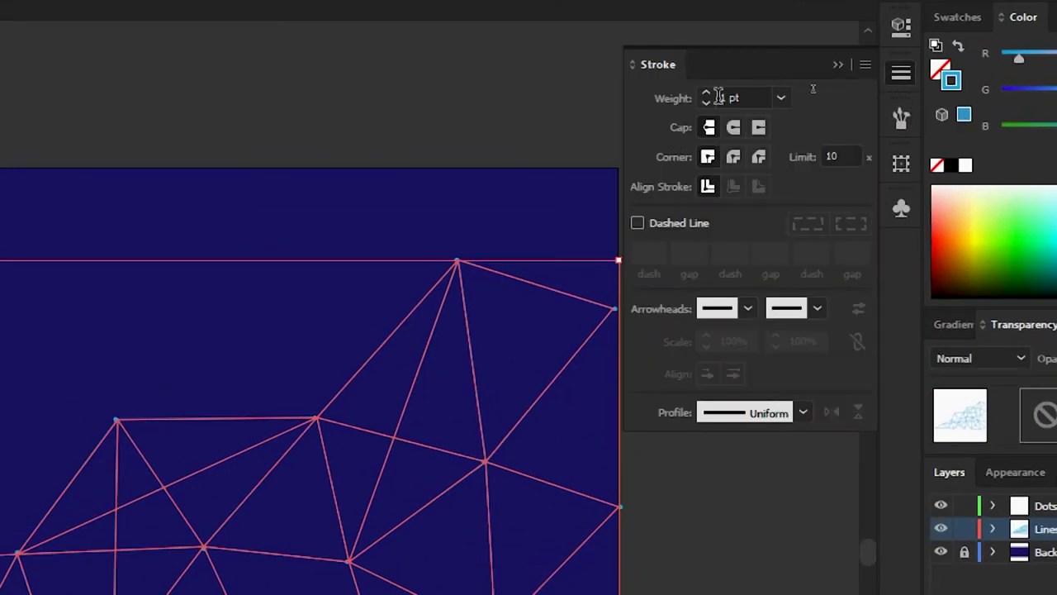
pyautogui.click(781, 98)
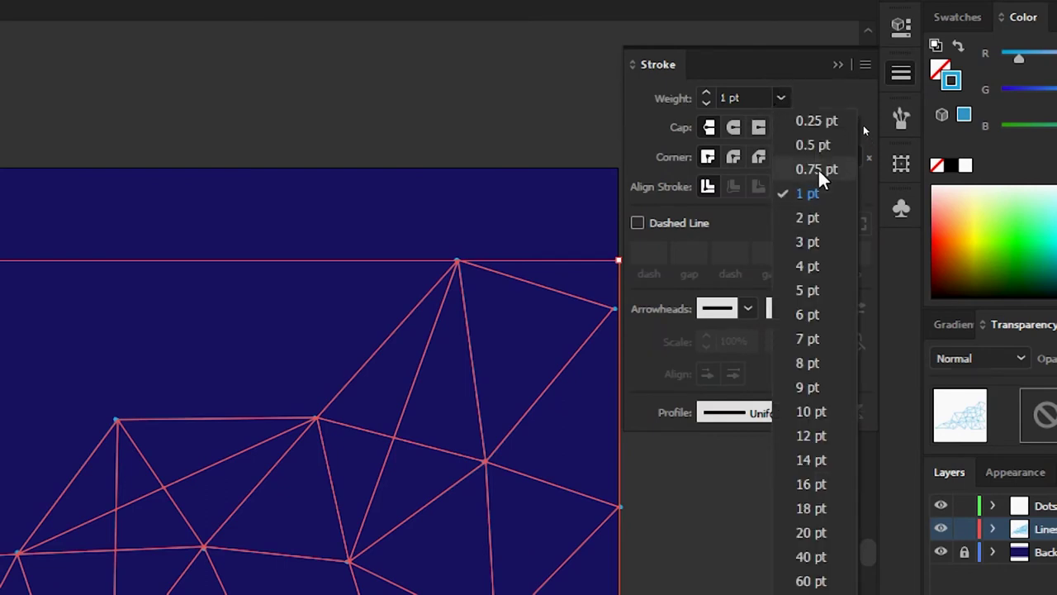
pyautogui.click(822, 146)
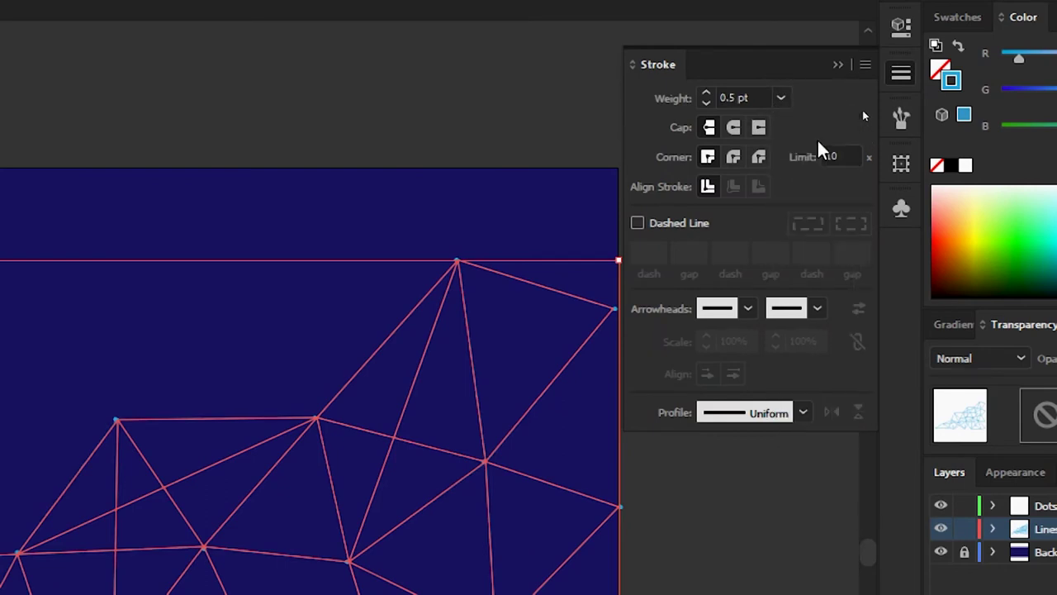
# - Set the mesh lines to Lighten blend mode at about 68% opacity
pyautogui.click(996, 357)
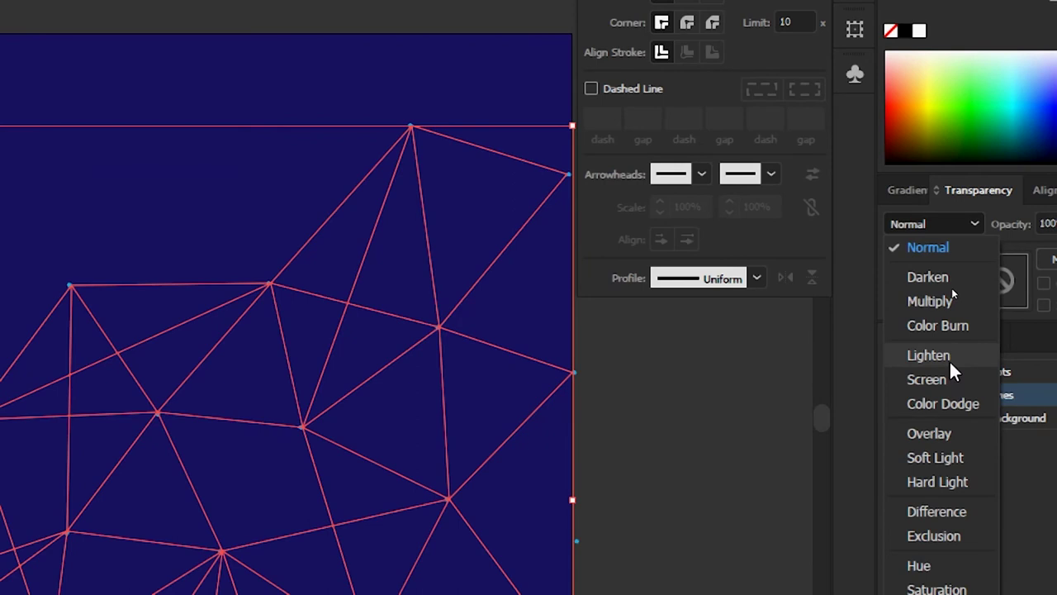
pyautogui.click(949, 359)
pyautogui.click(995, 283)
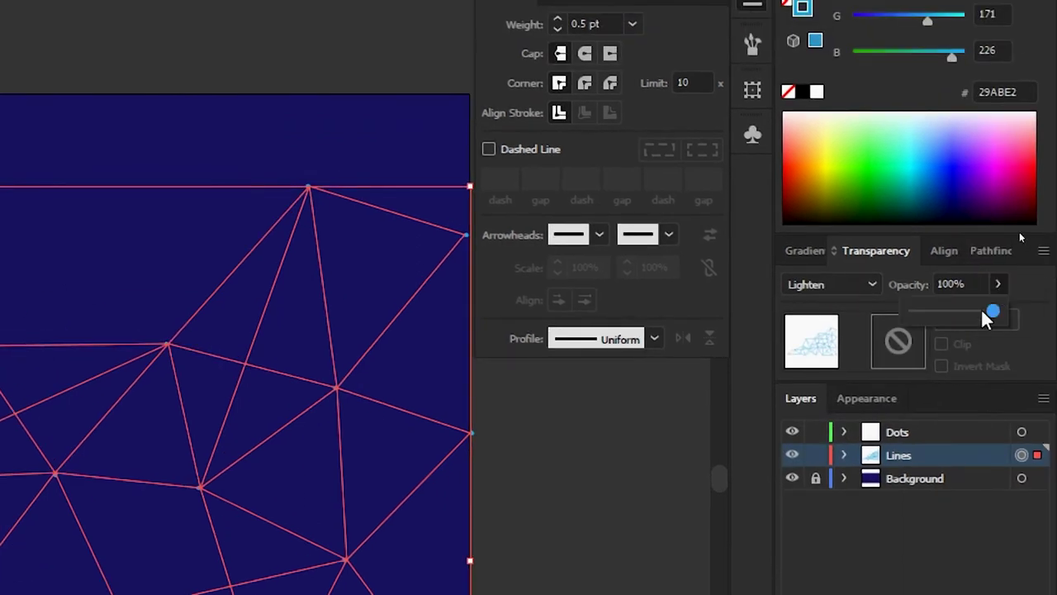
pyautogui.moveTo(983, 312); pyautogui.dragTo(970, 312)
pyautogui.moveTo(970, 310); pyautogui.dragTo(968, 311)
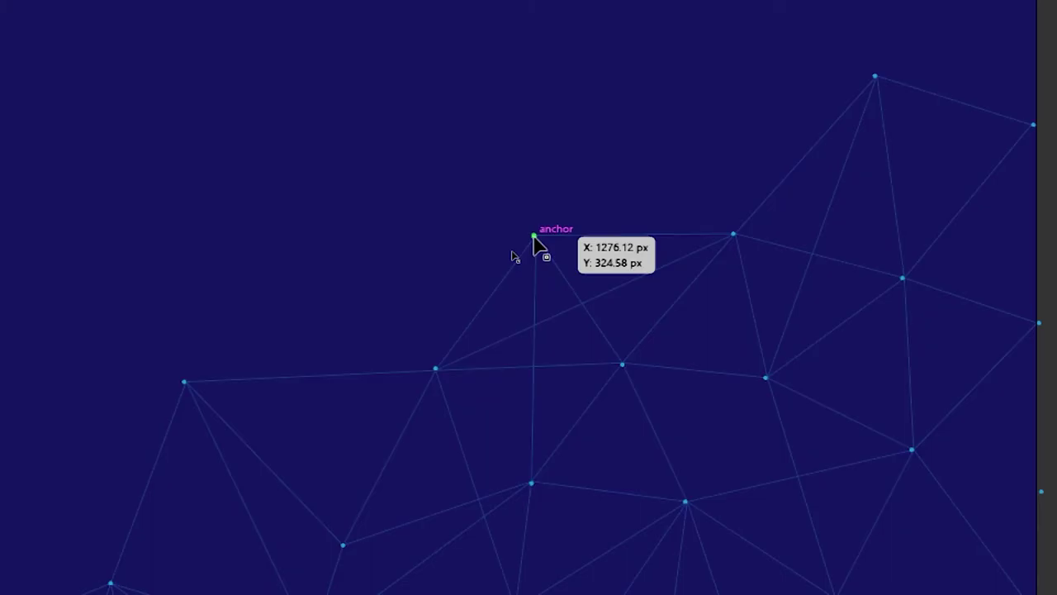
pyautogui.click(534, 237)
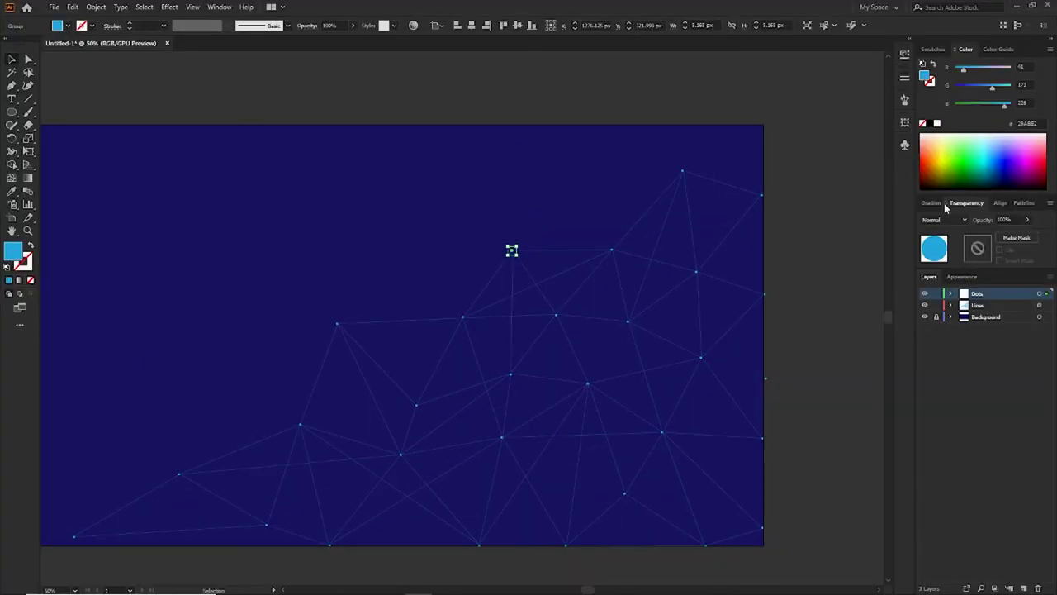
# - Fill the selected mesh dot with a radial gradient ending in a blue swatch
pyautogui.click(941, 203)
pyautogui.click(933, 48)
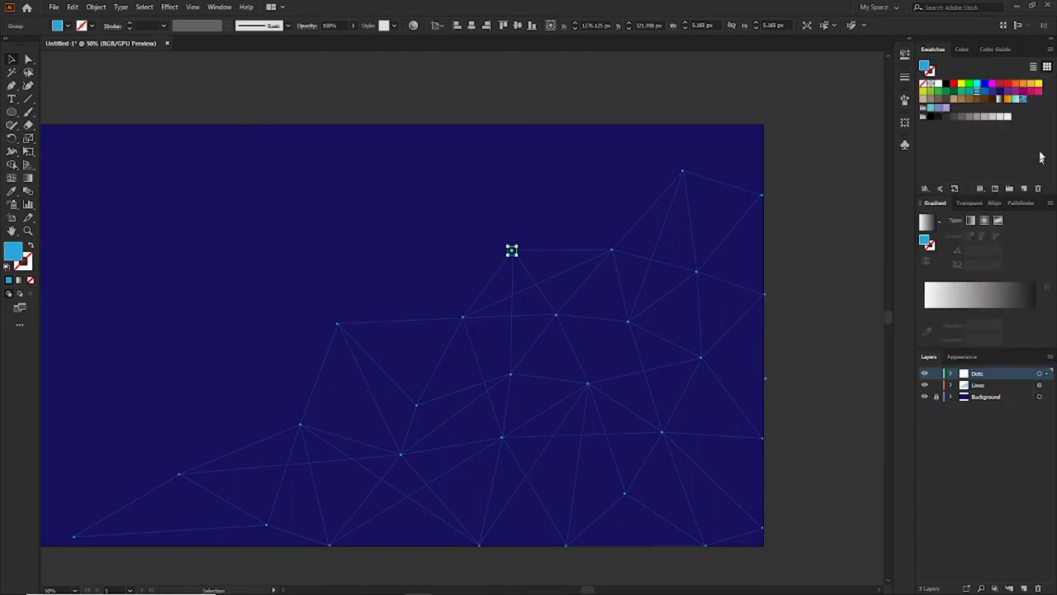
pyautogui.click(985, 92)
pyautogui.moveTo(978, 94); pyautogui.dragTo(925, 310)
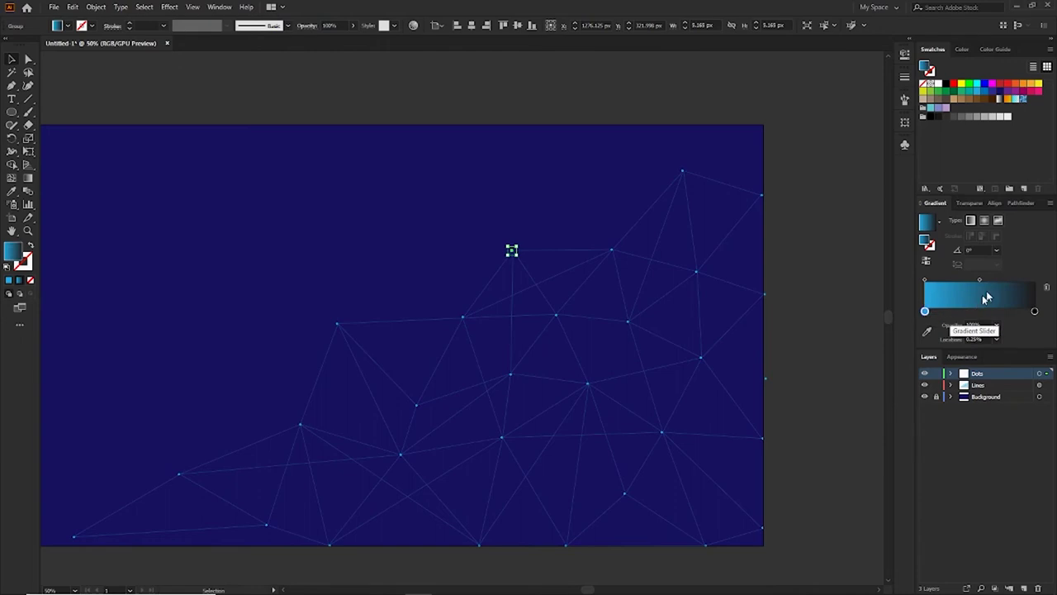
pyautogui.moveTo(1037, 313); pyautogui.dragTo(1035, 311)
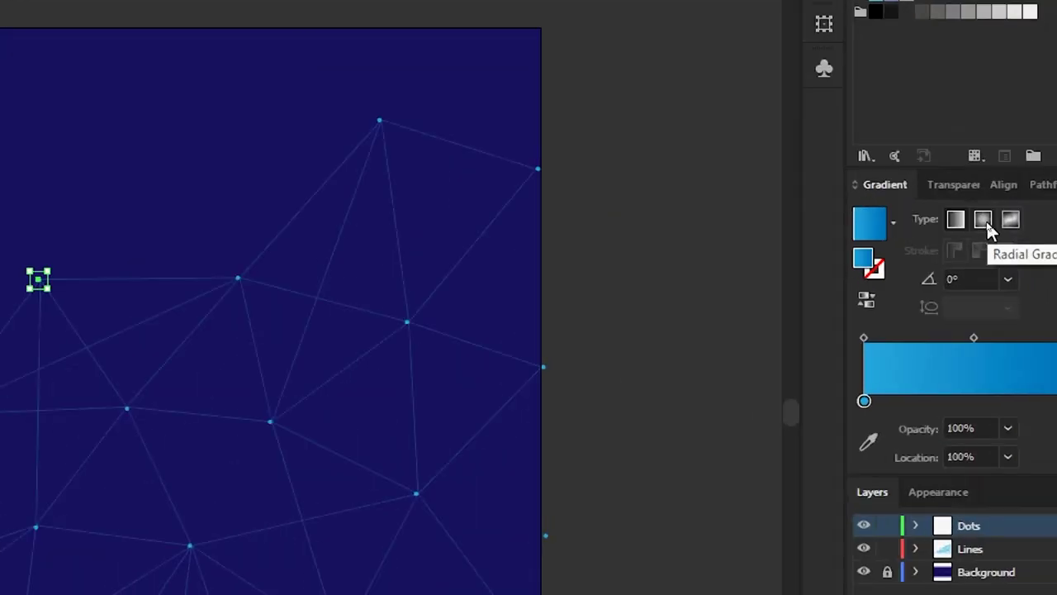
pyautogui.click(987, 224)
pyautogui.click(1041, 374)
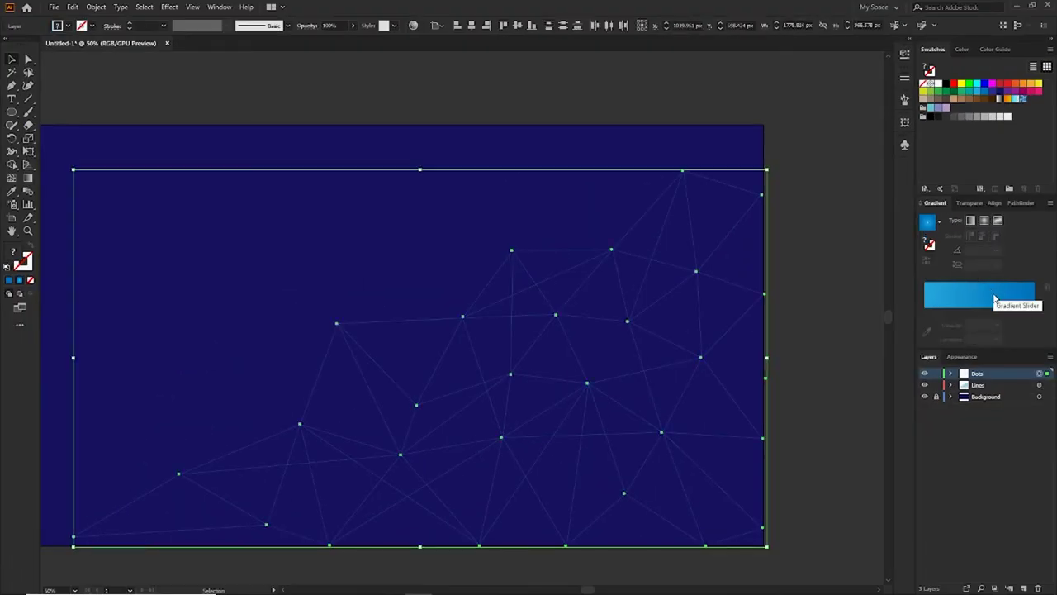
# - Select the Dots and Lines layer artwork together via their Layers target circles
pyautogui.click(1039, 385)
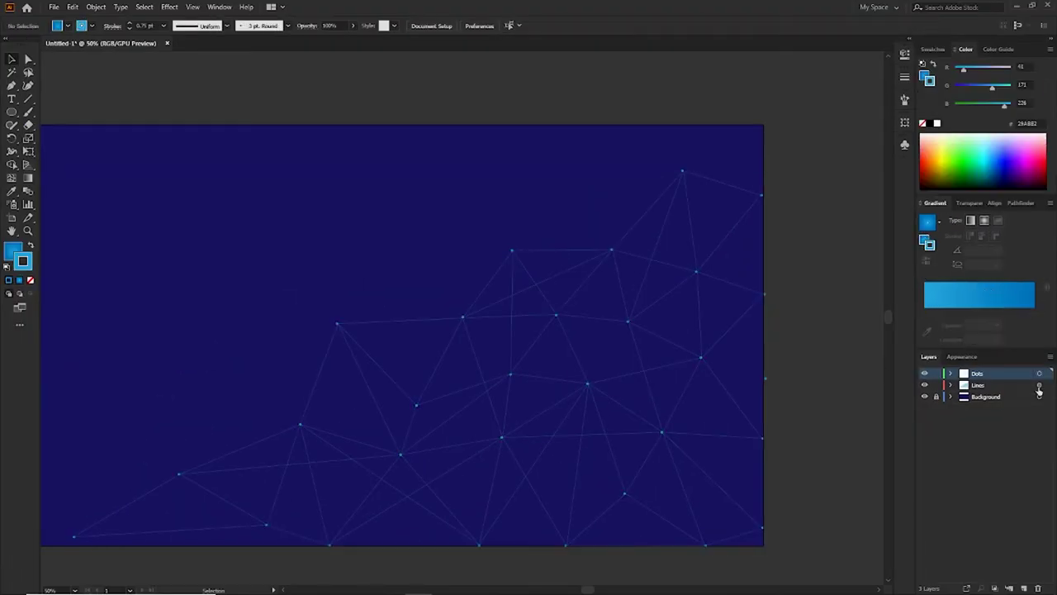
pyautogui.click(969, 203)
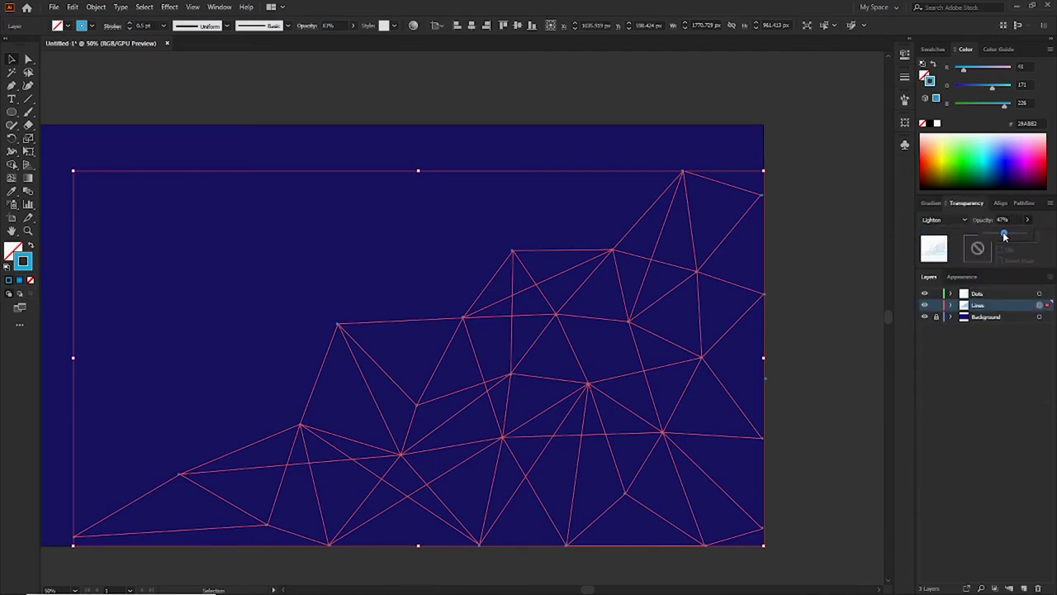
pyautogui.click(820, 290)
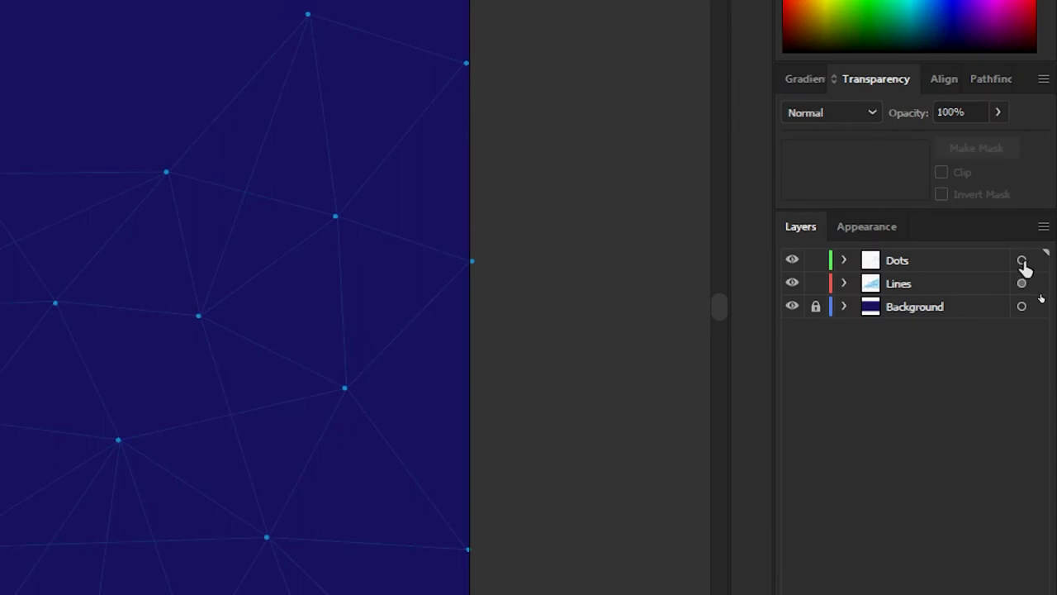
pyautogui.click(1022, 261)
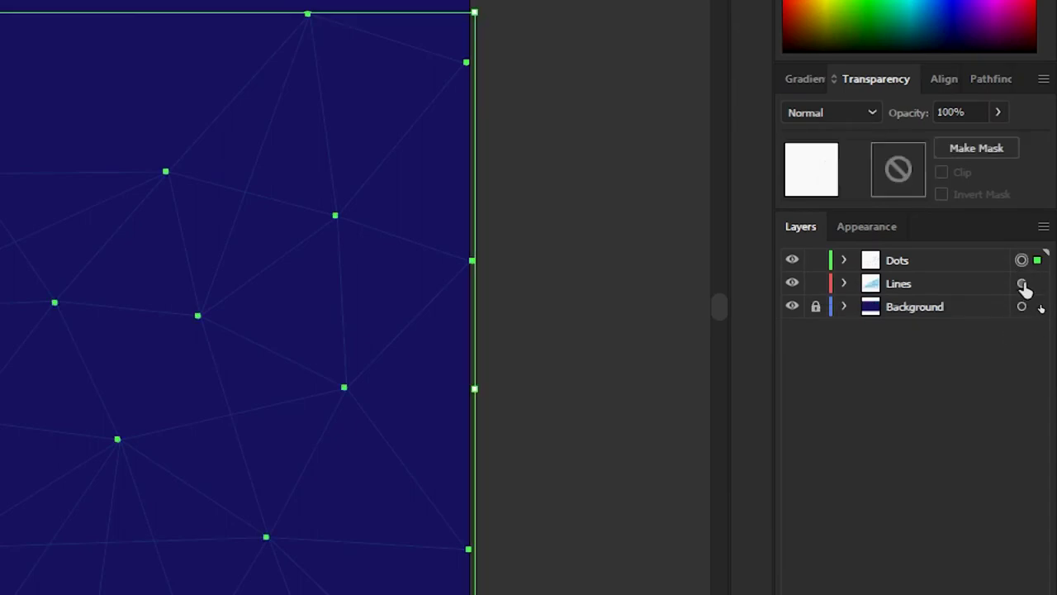
pyautogui.keyDown('shift'); pyautogui.click(1022, 283); pyautogui.keyUp('shift')
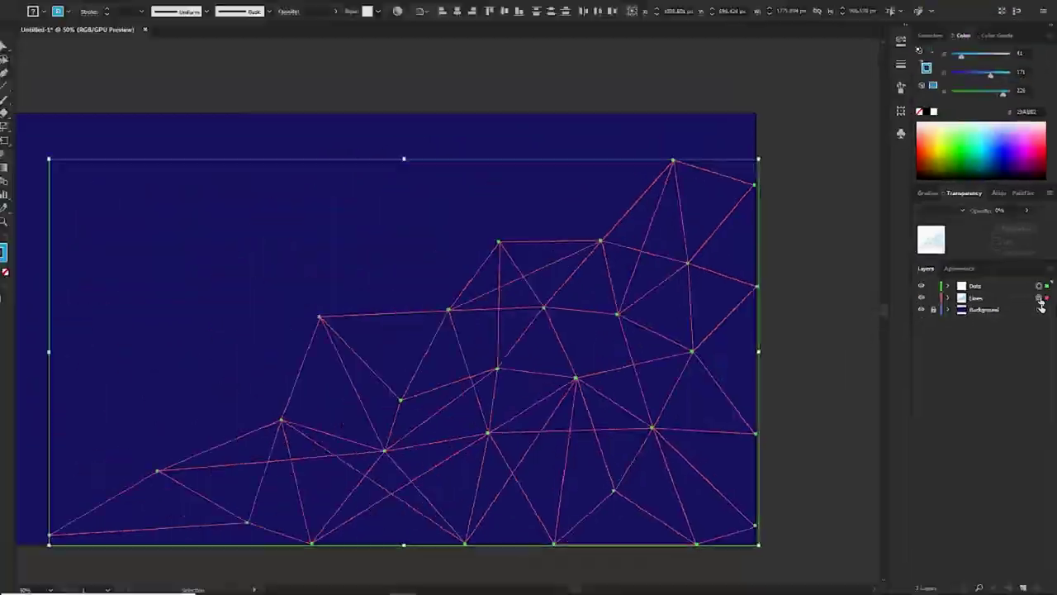
pyautogui.click(93, 9)
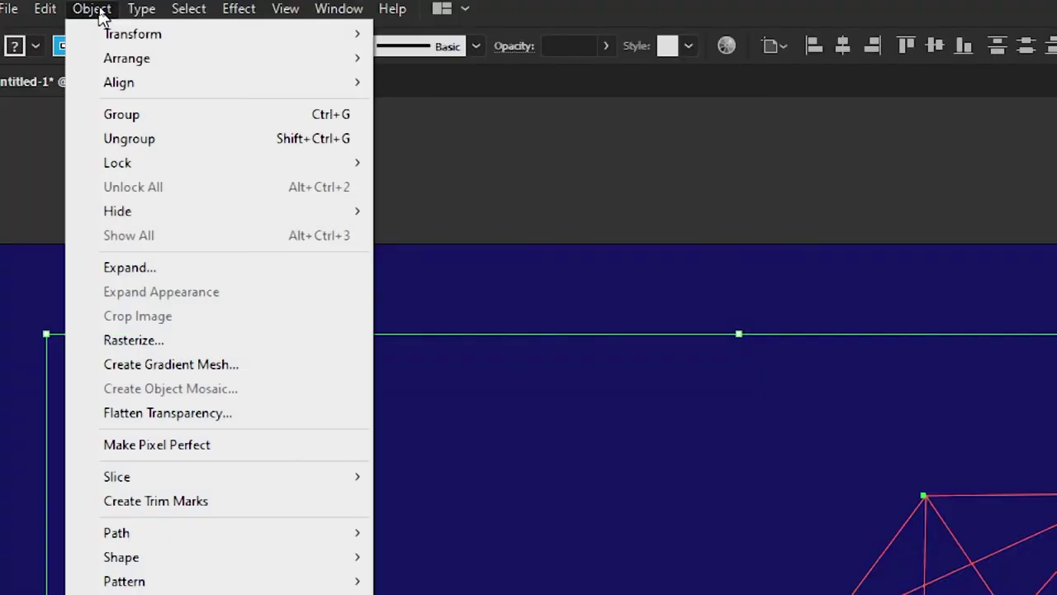
# - Group the lines and dots, then move, enlarge and rotate the group across the artboard
pyautogui.click(134, 116)
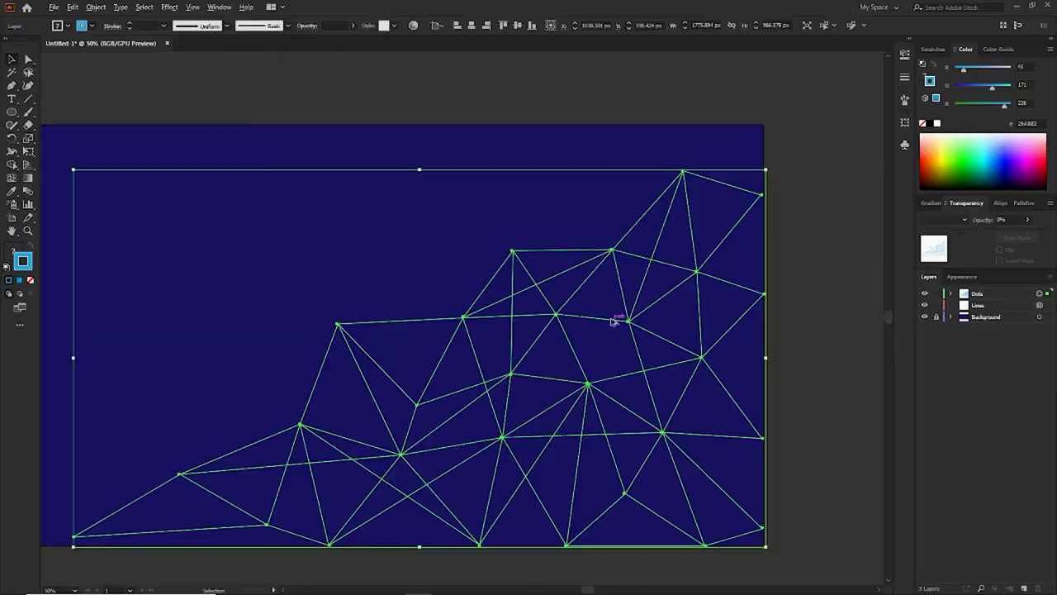
pyautogui.moveTo(617, 320); pyautogui.dragTo(570, 281)
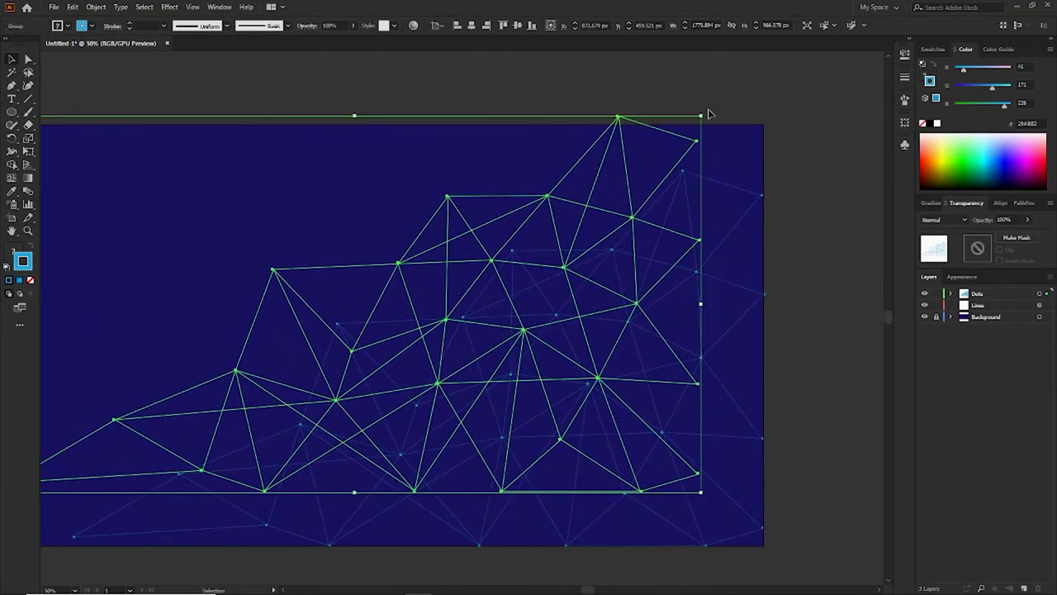
pyautogui.moveTo(705, 113); pyautogui.dragTo(459, 389)
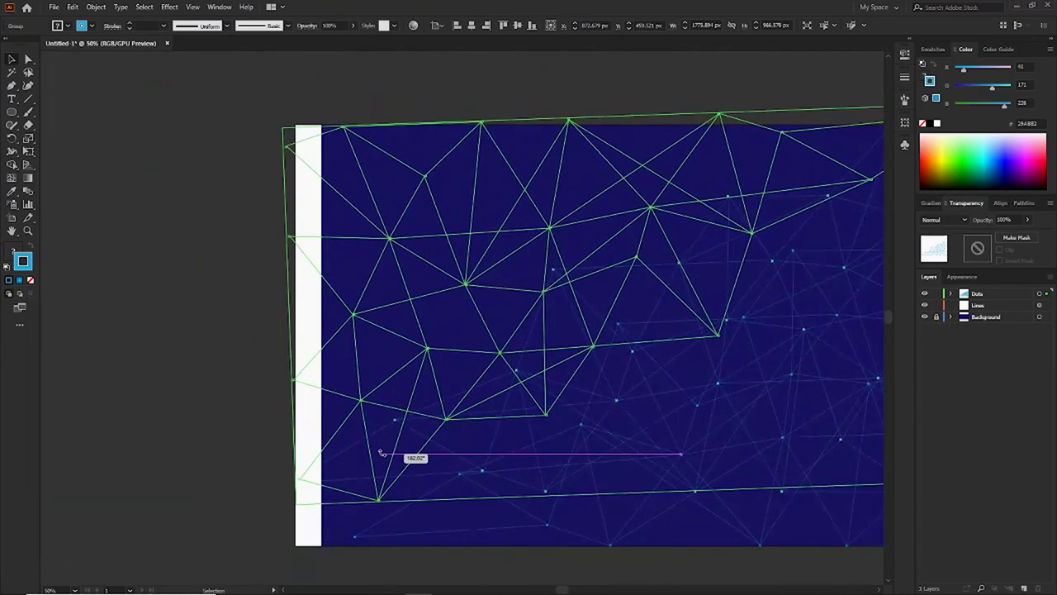
pyautogui.moveTo(459, 389)
pyautogui.mouseDown()
pyautogui.moveTo(453, 342)
pyautogui.moveTo(495, 172)
pyautogui.mouseUp()
pyautogui.click(511, 146)
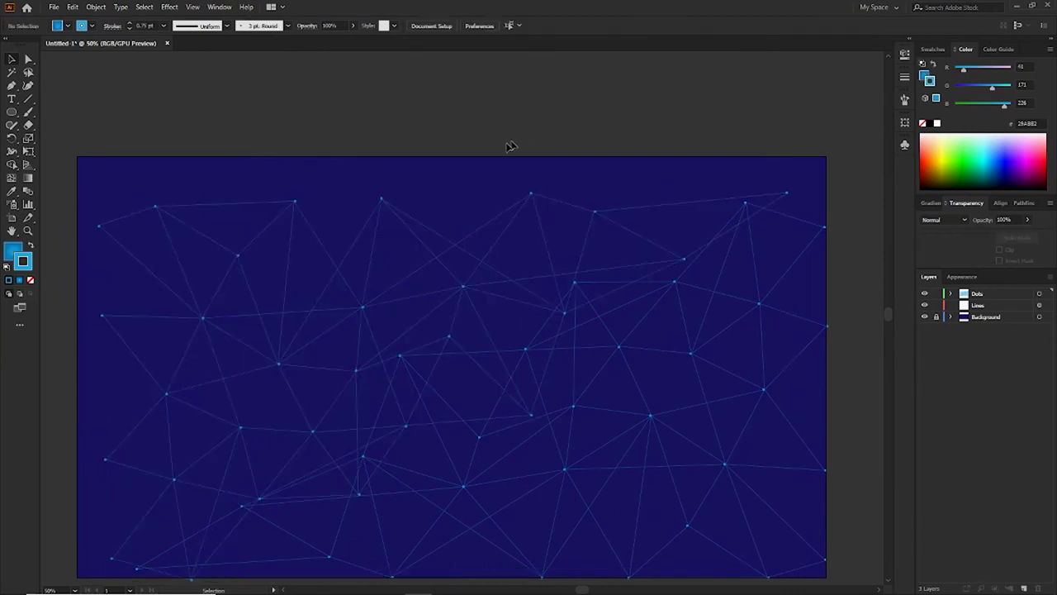
# - Set the rotated mesh copy to Difference at 24% opacity and scale it up
pyautogui.click(520, 251)
pyautogui.click(964, 220)
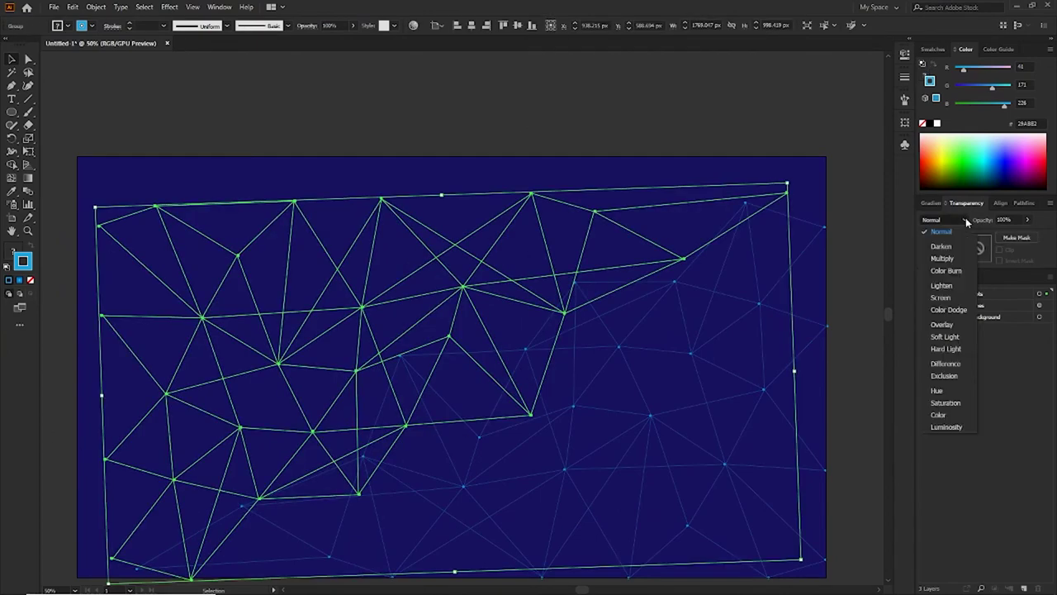
pyautogui.click(953, 364)
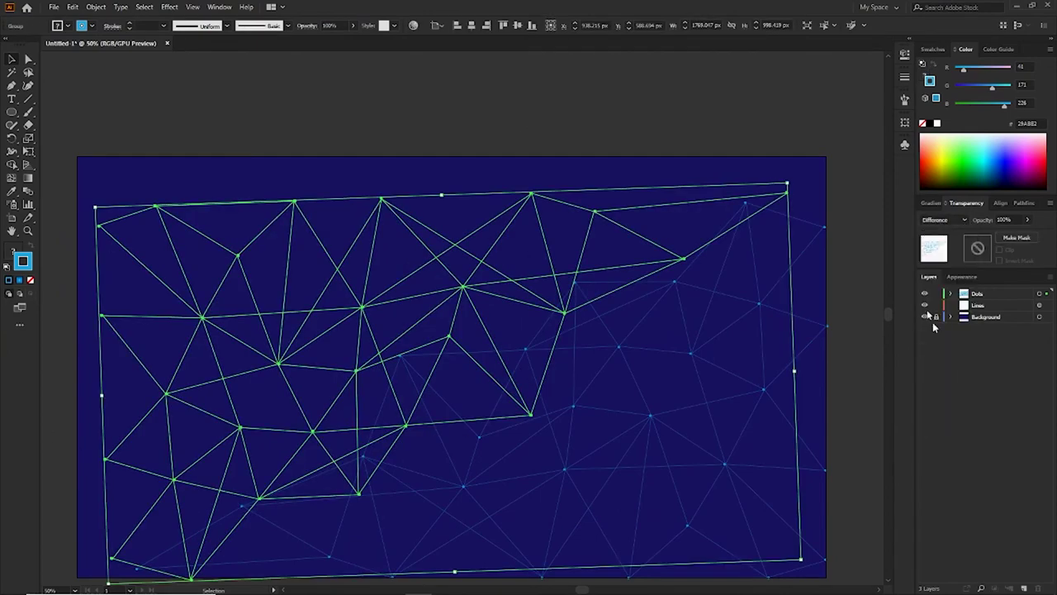
pyautogui.click(1027, 220)
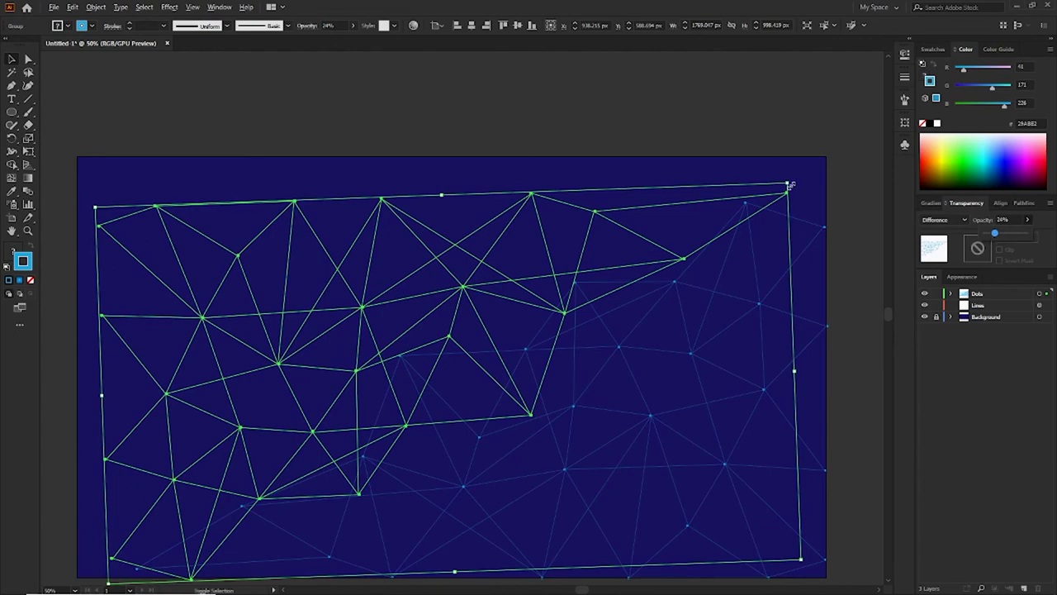
pyautogui.moveTo(789, 186); pyautogui.dragTo(682, 242)
pyautogui.click(725, 189)
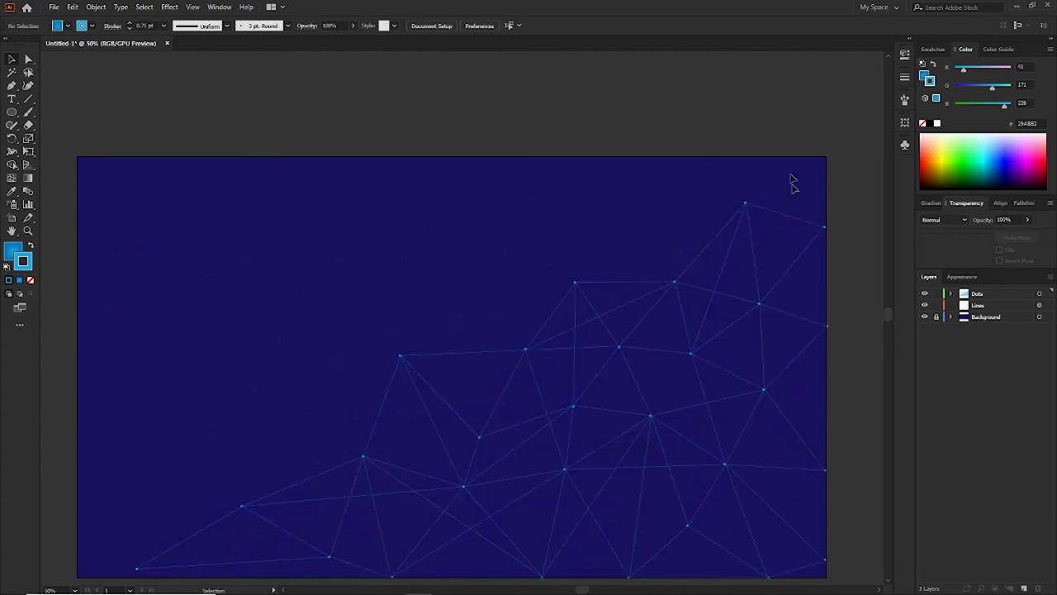
# - Rotate and reposition a faint mesh copy, setting its opacity to 32%
pyautogui.moveTo(600, 226); pyautogui.dragTo(611, 168)
pyautogui.click(529, 210)
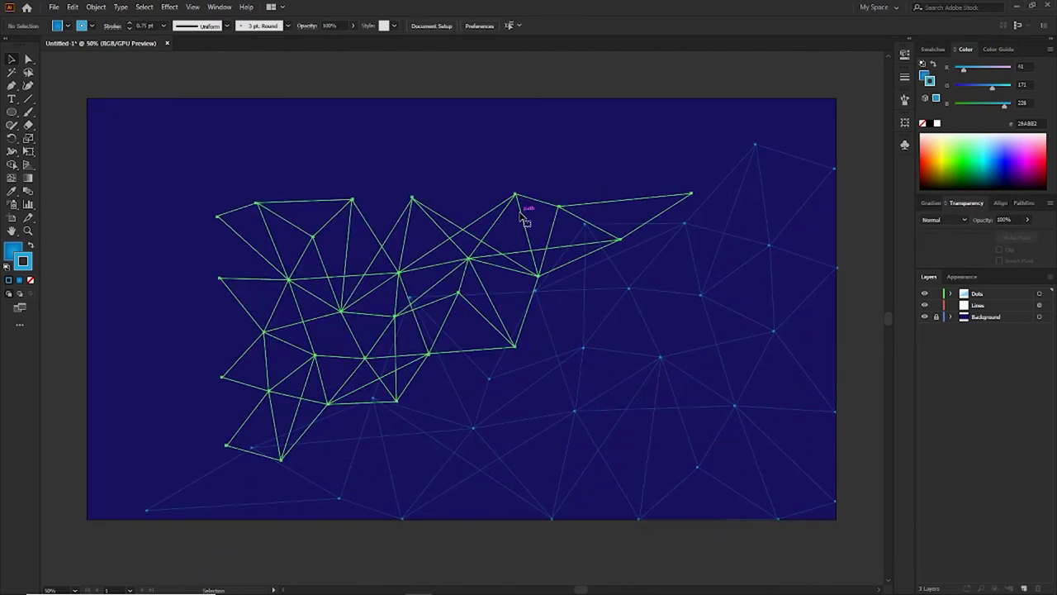
pyautogui.moveTo(700, 192)
pyautogui.mouseDown()
pyautogui.moveTo(686, 199)
pyautogui.moveTo(622, 154)
pyautogui.mouseUp()
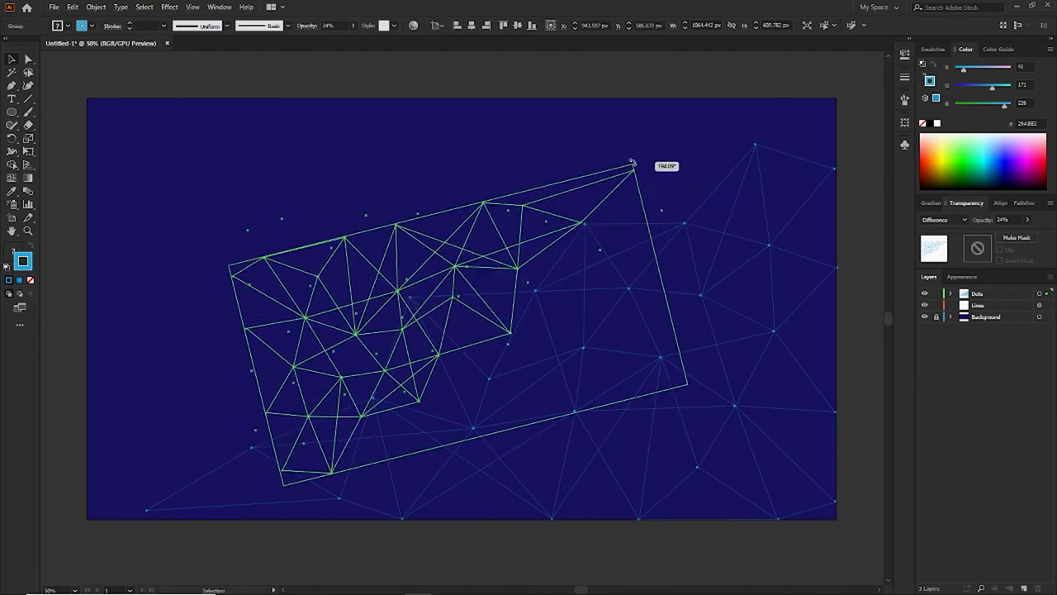
pyautogui.moveTo(394, 300); pyautogui.dragTo(247, 345)
pyautogui.press('Delete')
pyautogui.hotkey('ctrl', 'z')
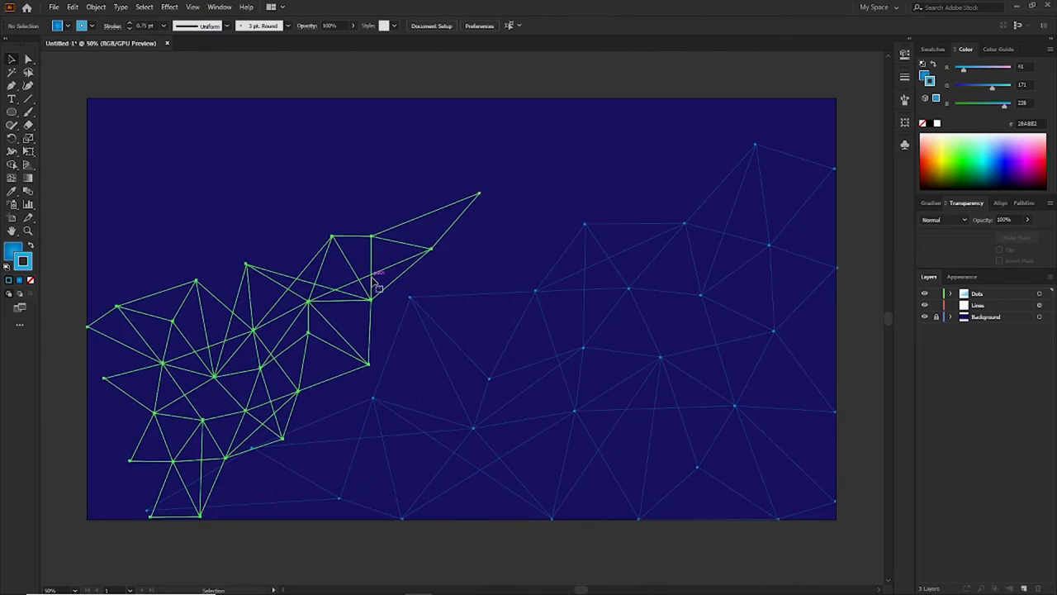
pyautogui.click(1029, 221)
pyautogui.moveTo(1000, 236); pyautogui.dragTo(1004, 235)
pyautogui.moveTo(368, 293); pyautogui.dragTo(669, 213)
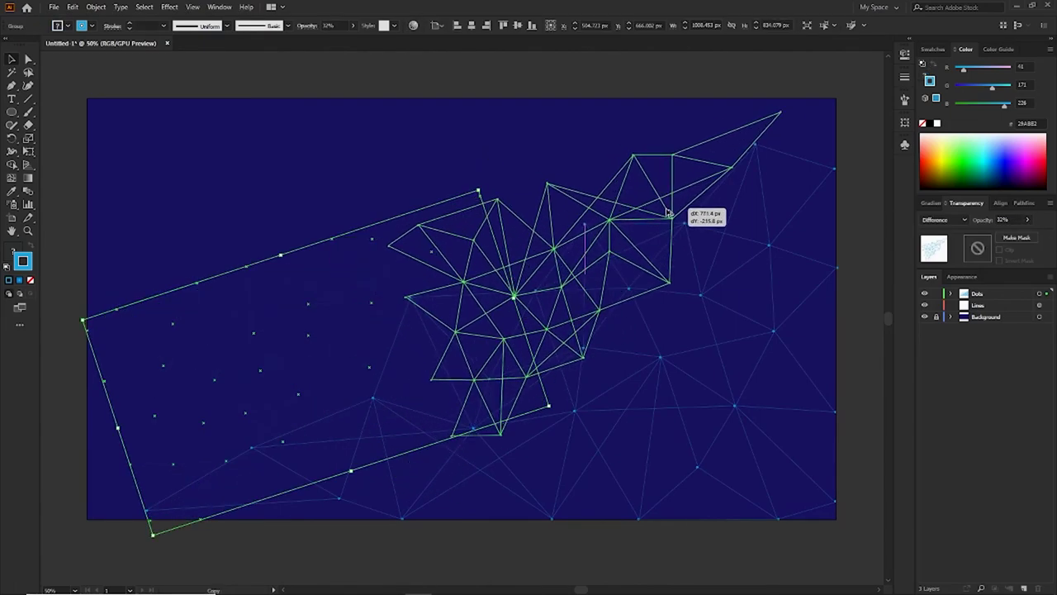
pyautogui.moveTo(781, 110)
pyautogui.mouseDown()
pyautogui.moveTo(837, 226)
pyautogui.moveTo(880, 232)
pyautogui.mouseUp()
pyautogui.click(653, 111)
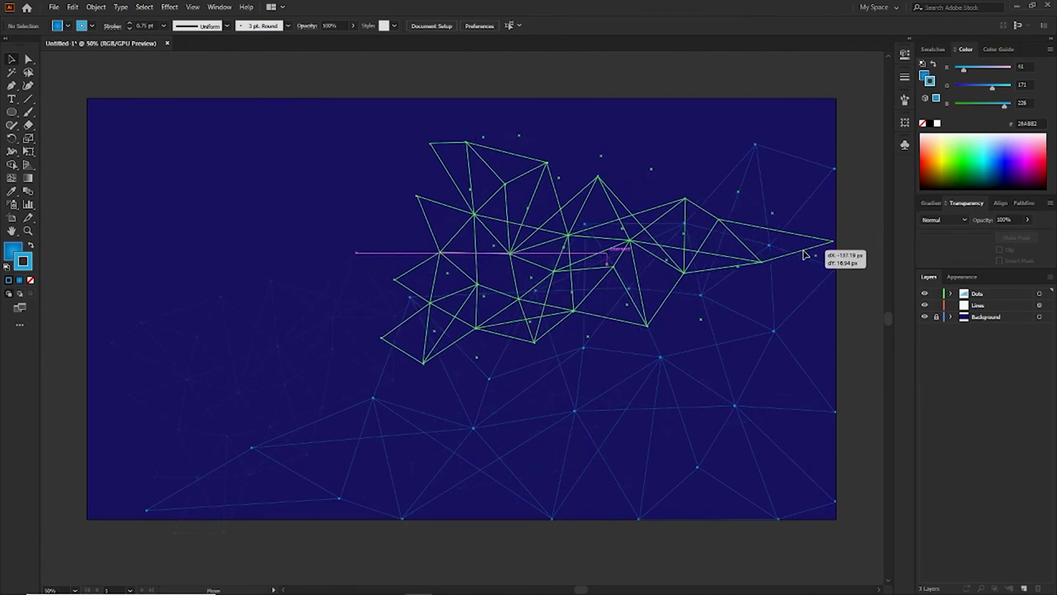
# - Delete the green line group and apply a Gaussian Blur to the mesh copy
pyautogui.press('Delete')
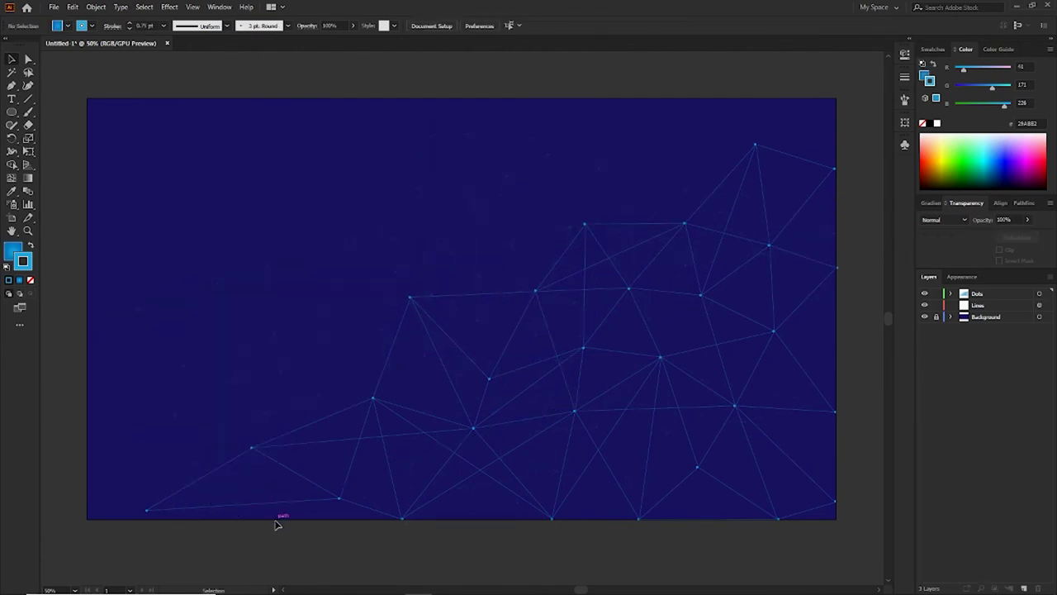
pyautogui.click(169, 7)
pyautogui.moveTo(162, 381)
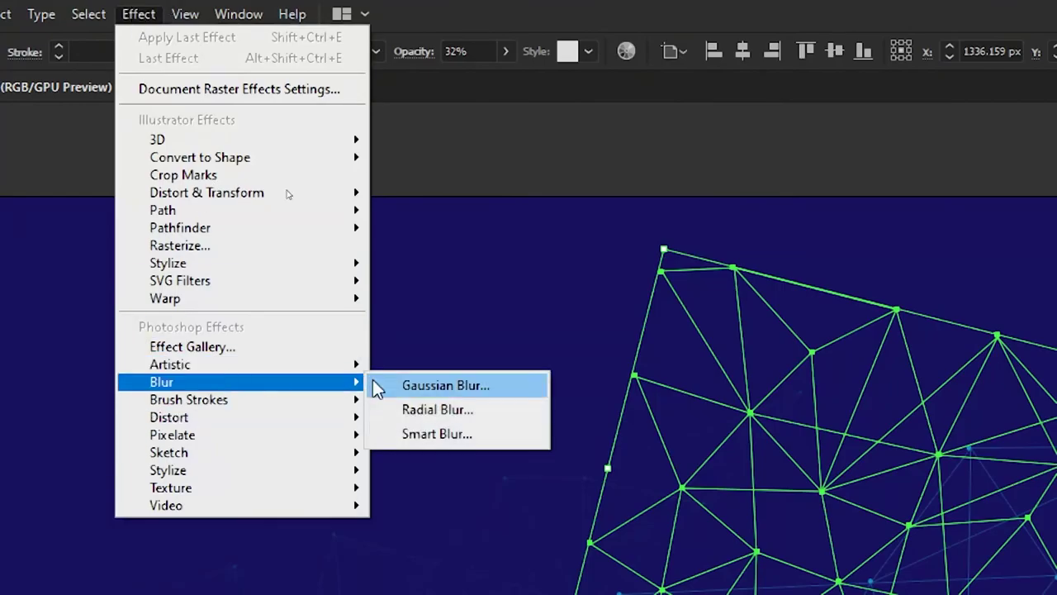
pyautogui.click(446, 385)
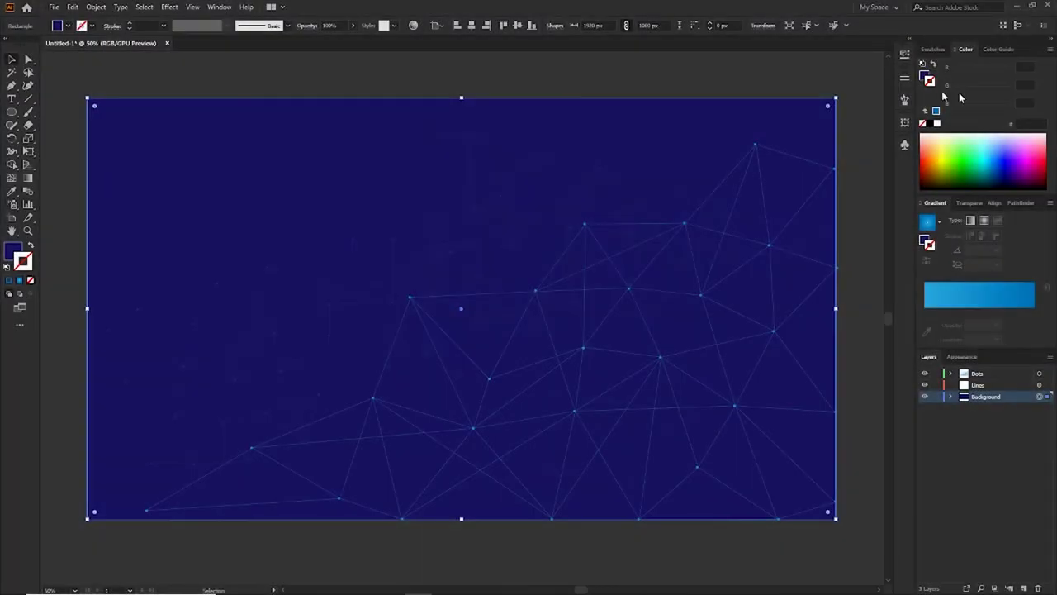
# - Give the background a radial gradient with navy stops
pyautogui.click(11, 251)
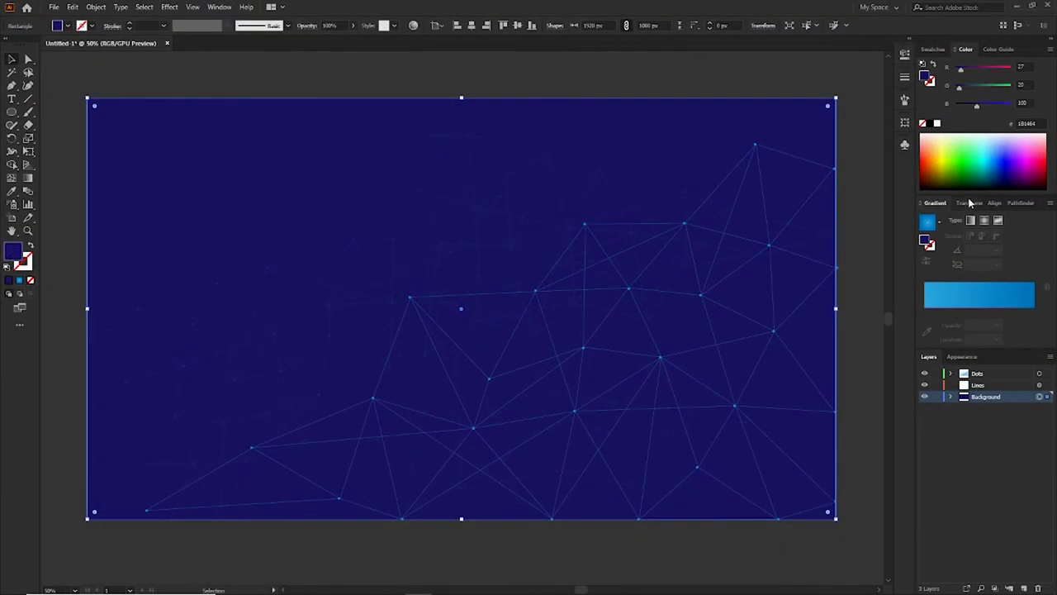
pyautogui.click(932, 49)
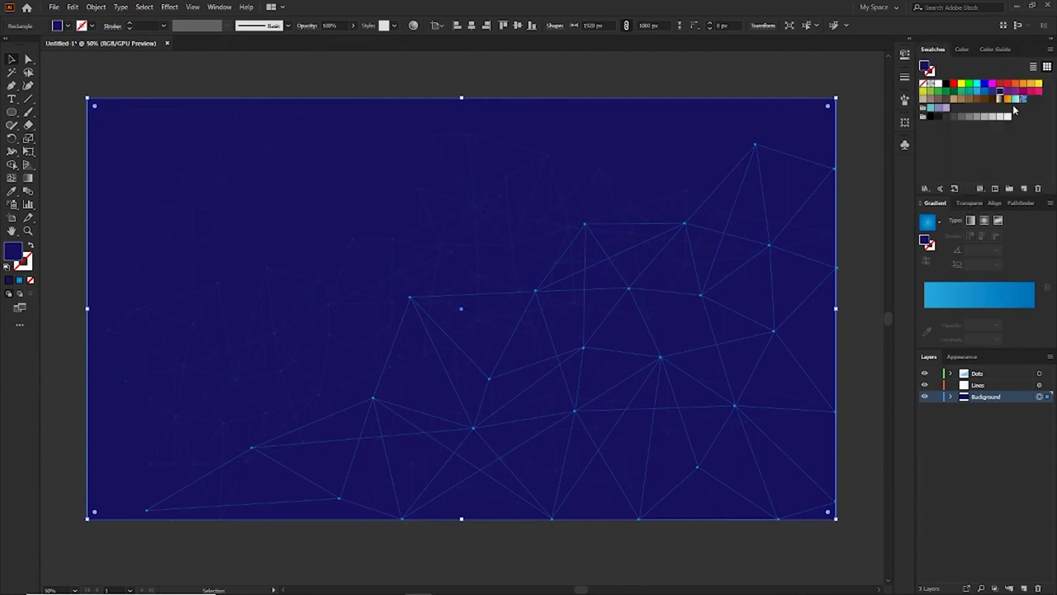
pyautogui.click(922, 296)
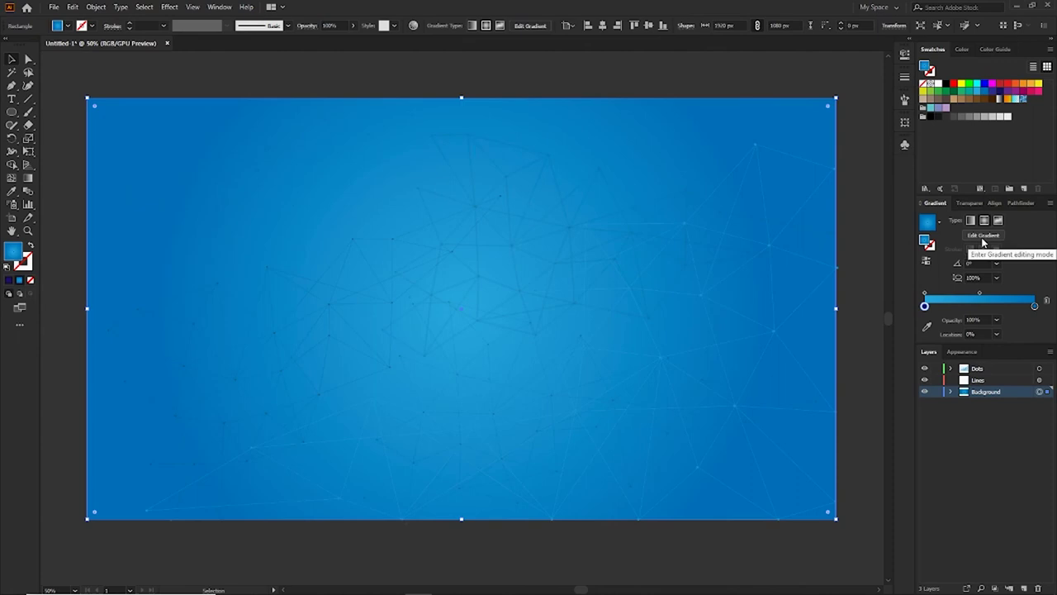
pyautogui.moveTo(1000, 96); pyautogui.dragTo(1034, 305)
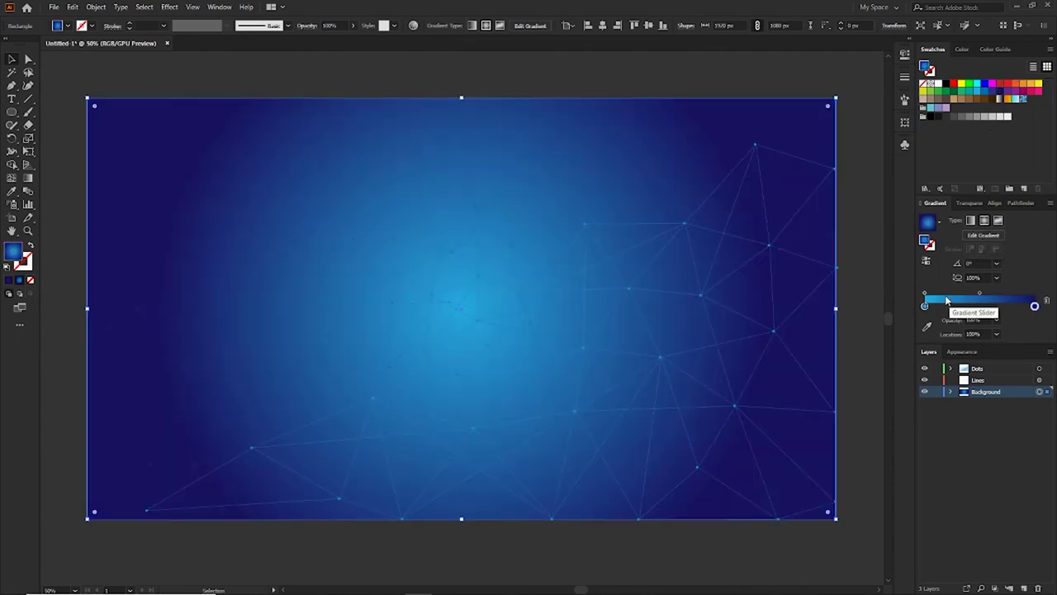
pyautogui.click(925, 306)
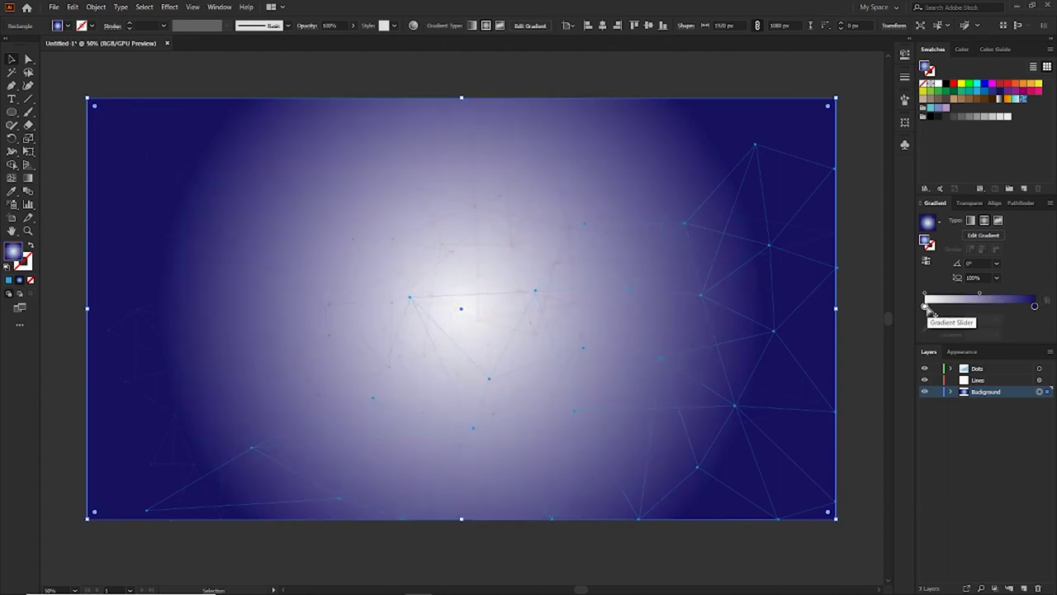
pyautogui.moveTo(1034, 306); pyautogui.dragTo(956, 306)
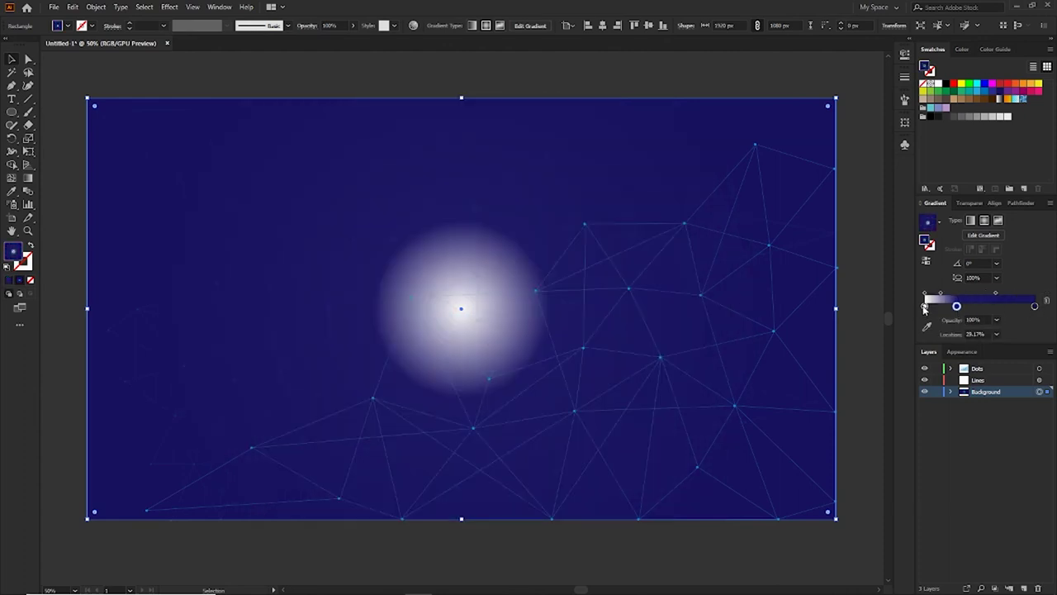
pyautogui.click(1046, 301)
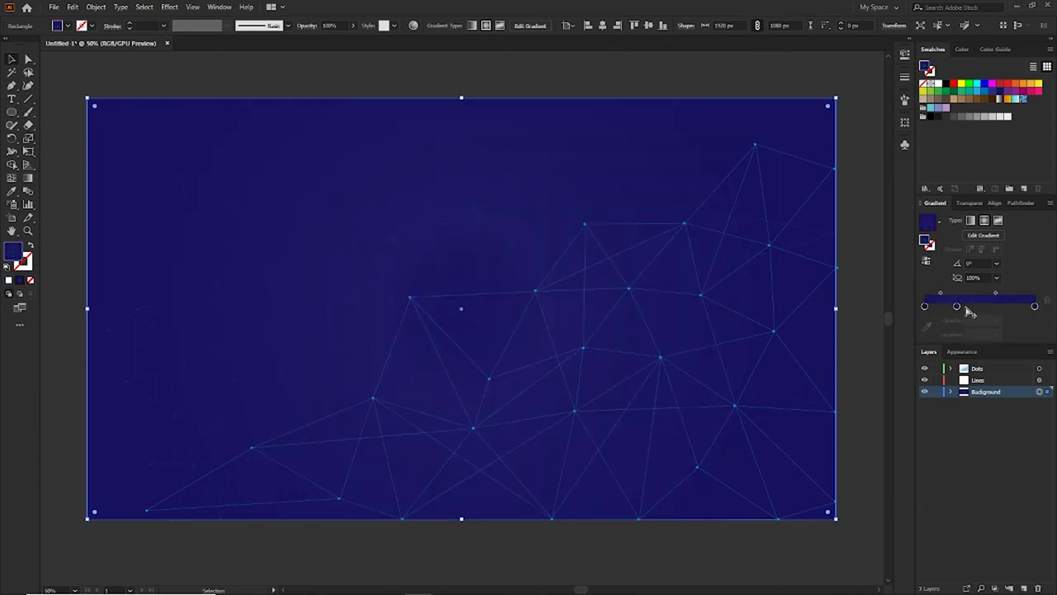
# - Adjust the gradient stops in RGB: end stop blue 78, start stop green 39
pyautogui.click(924, 307)
pyautogui.click(963, 50)
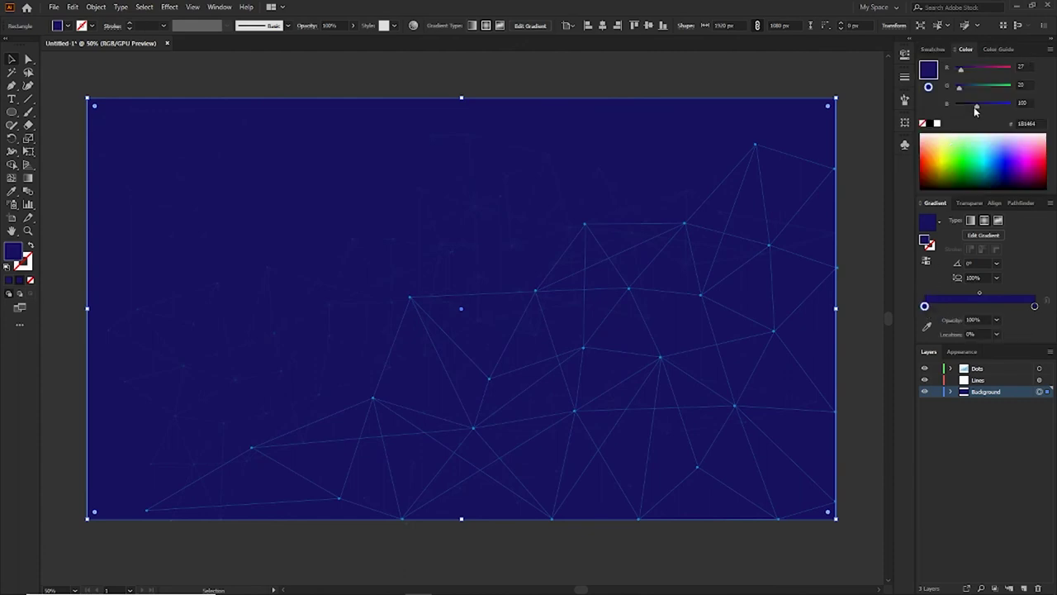
pyautogui.moveTo(962, 92); pyautogui.dragTo(965, 92)
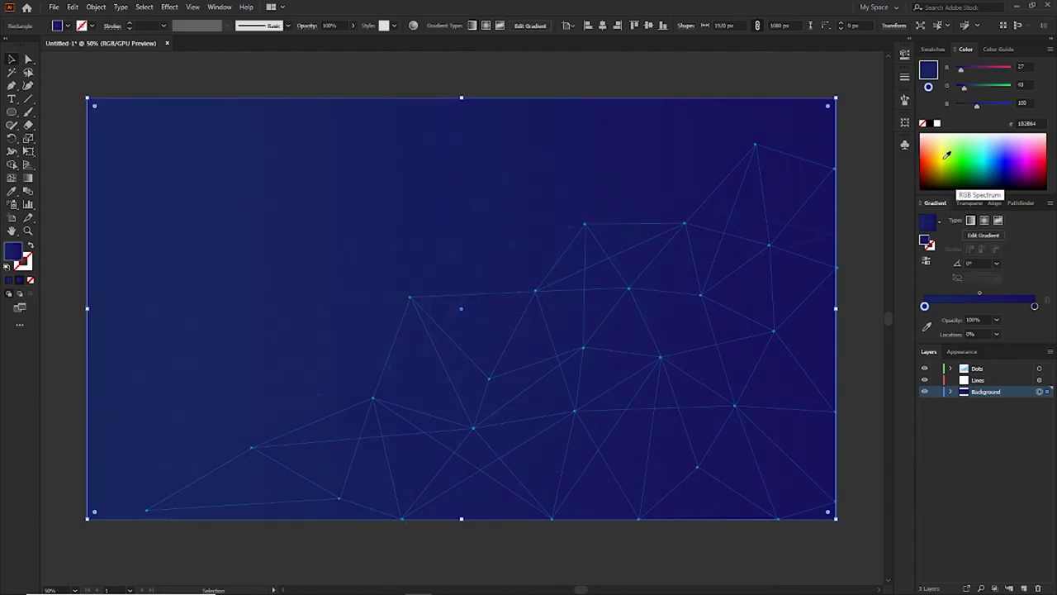
pyautogui.click(1035, 307)
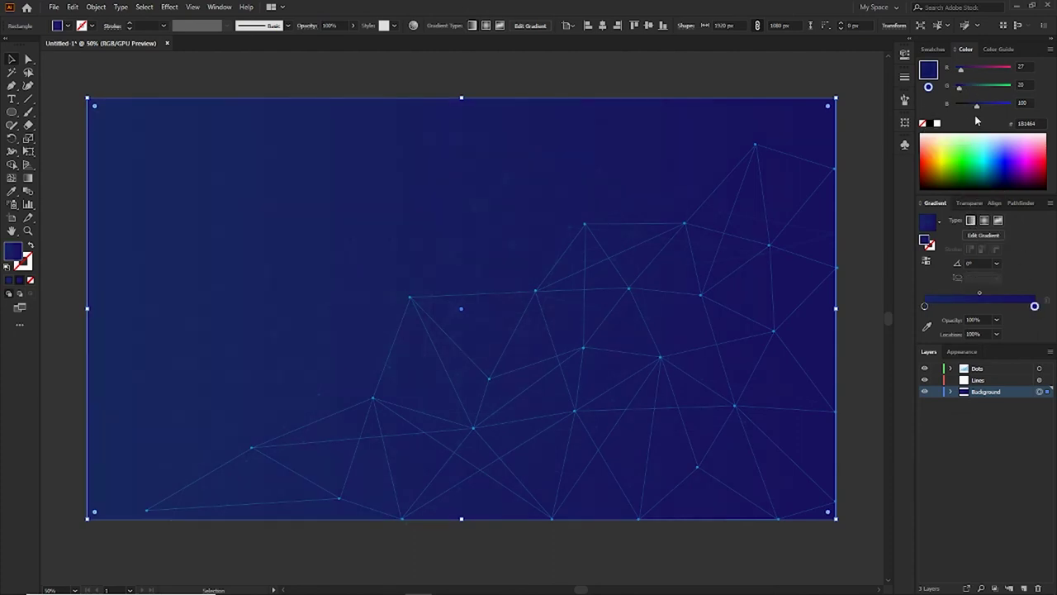
pyautogui.moveTo(975, 104); pyautogui.dragTo(971, 106)
pyautogui.click(924, 307)
pyautogui.moveTo(971, 90); pyautogui.dragTo(968, 90)
# - Drag the gradient diagonally from upper left to lower right across the background
pyautogui.hotkey('ctrl', '-')
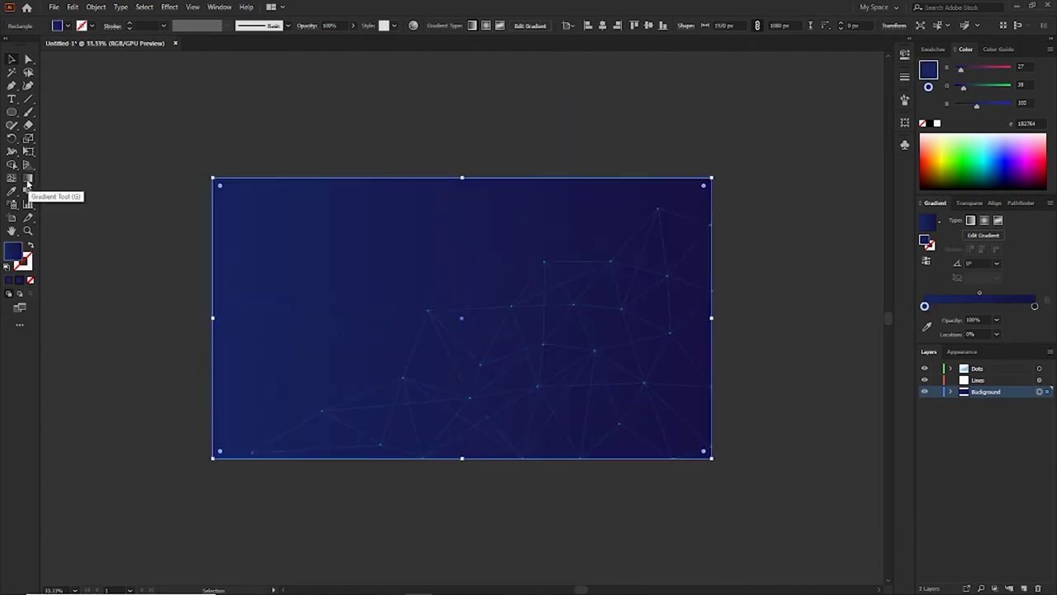
pyautogui.click(27, 181)
pyautogui.hotkey('ctrl', '+')
pyautogui.moveTo(81, 95)
pyautogui.mouseDown()
pyautogui.moveTo(489, 531)
pyautogui.moveTo(467, 558)
pyautogui.moveTo(400, 477)
pyautogui.mouseUp()
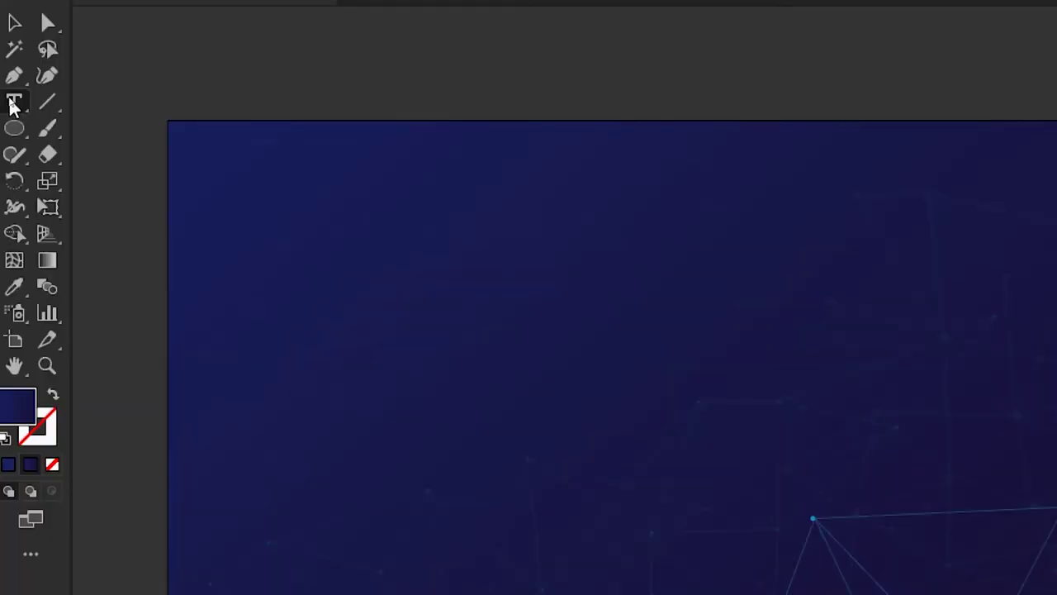
# - Add the blue Arial Narrow Bold title 'TECHNOLOGY MASH WAVES' and move it up-left
pyautogui.click(12, 103)
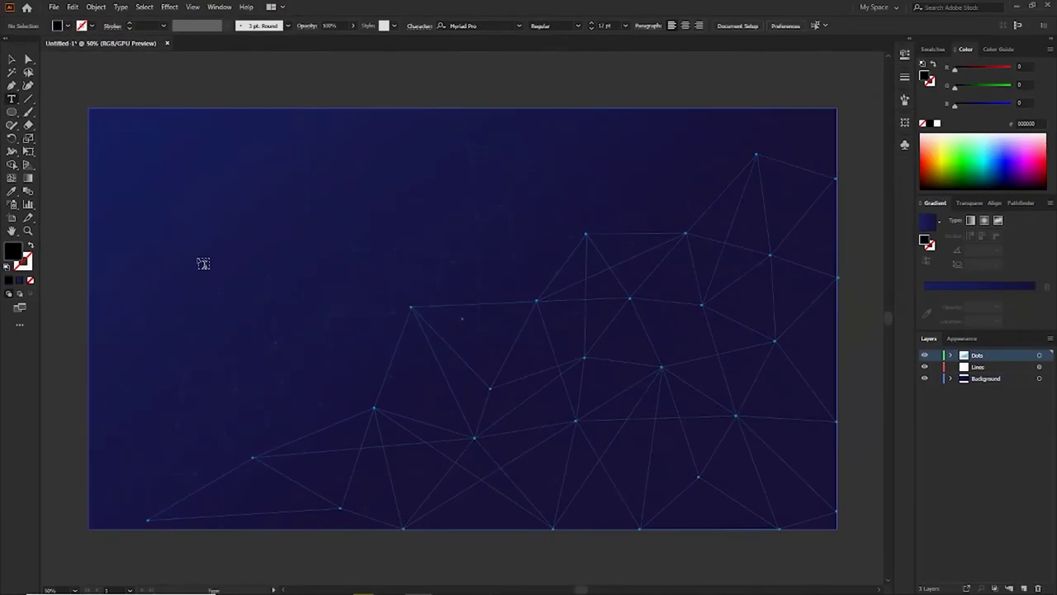
pyautogui.click(203, 263)
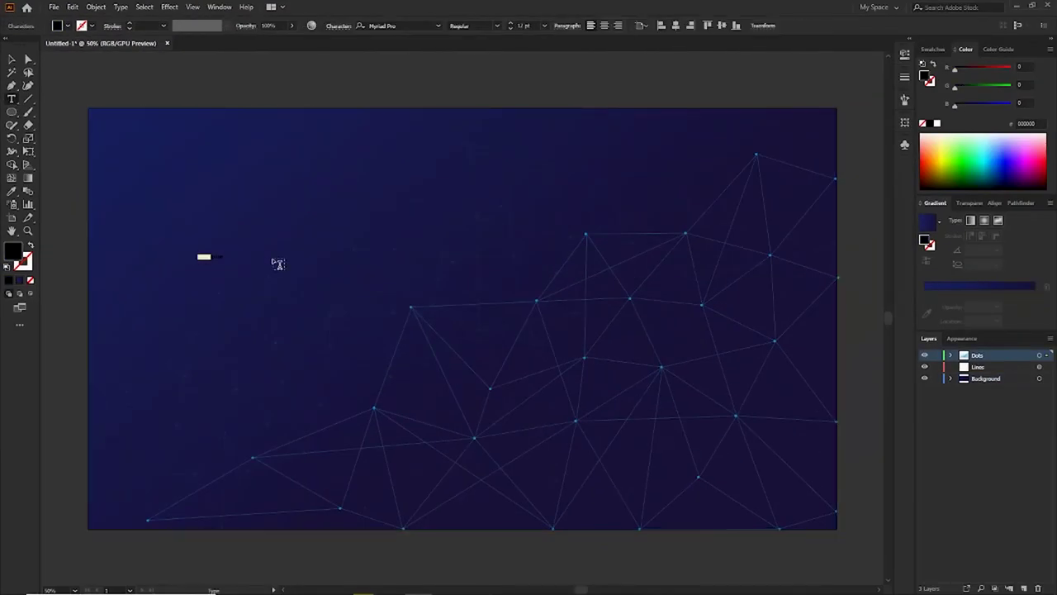
pyautogui.press('Escape')
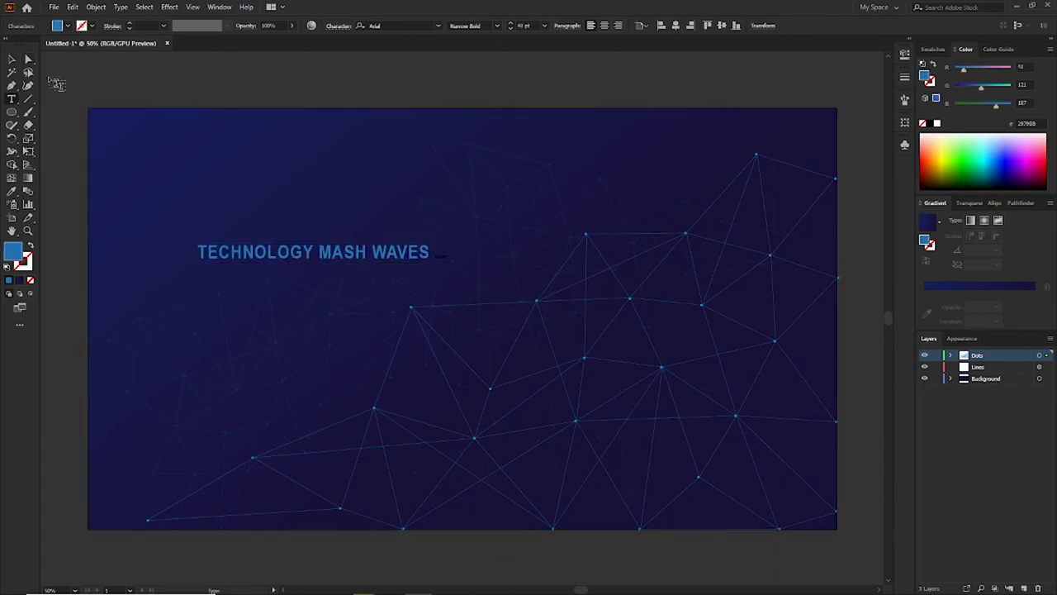
pyautogui.moveTo(374, 255); pyautogui.dragTo(312, 221)
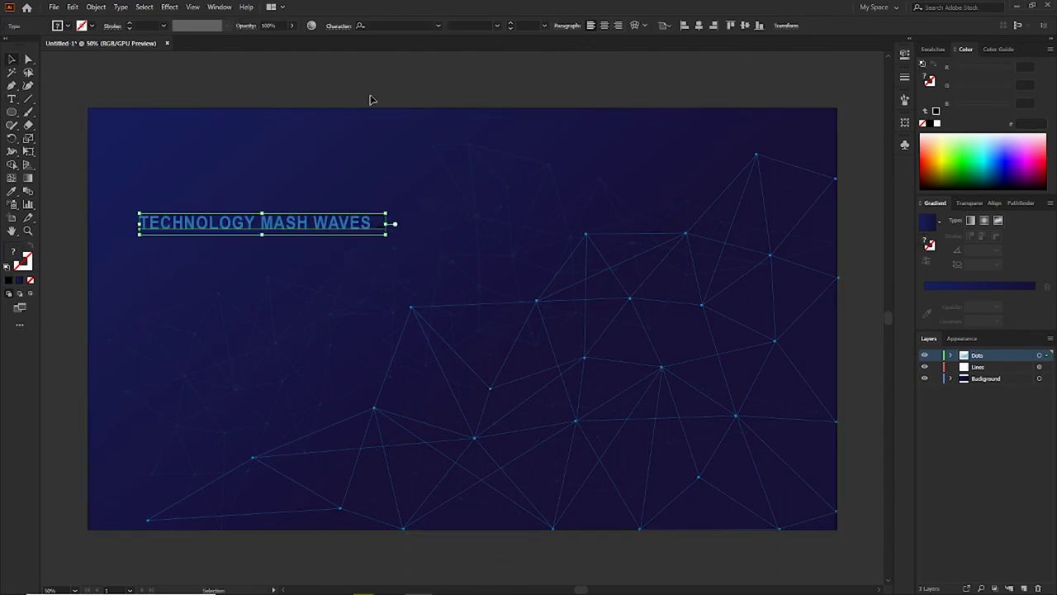